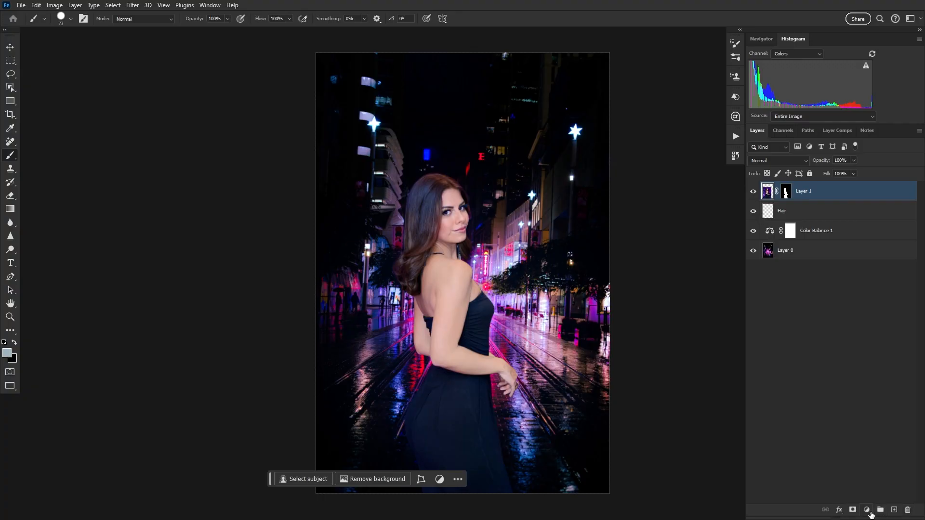
# - Add a Black & White adjustment layer above Layer 1 to judge the composite's brightness without color
pyautogui.click(867, 510)
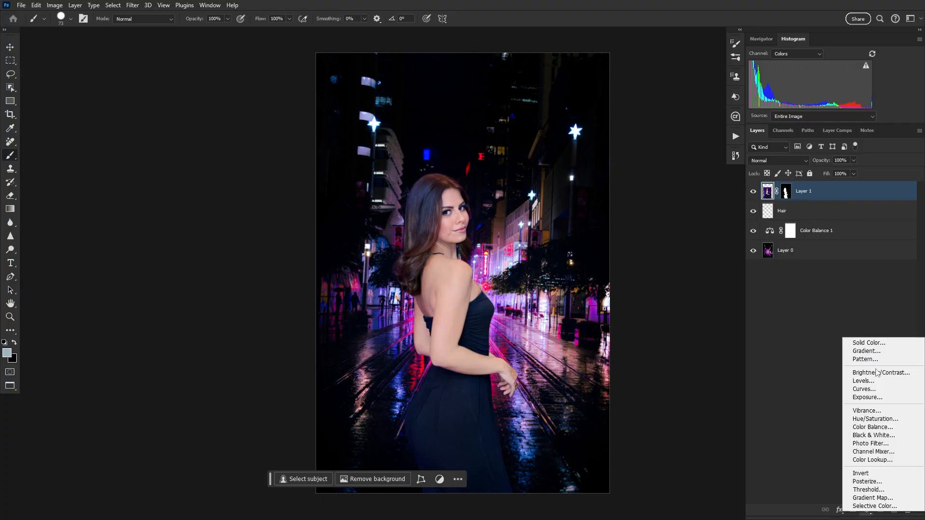
pyautogui.click(873, 435)
pyautogui.click(840, 35)
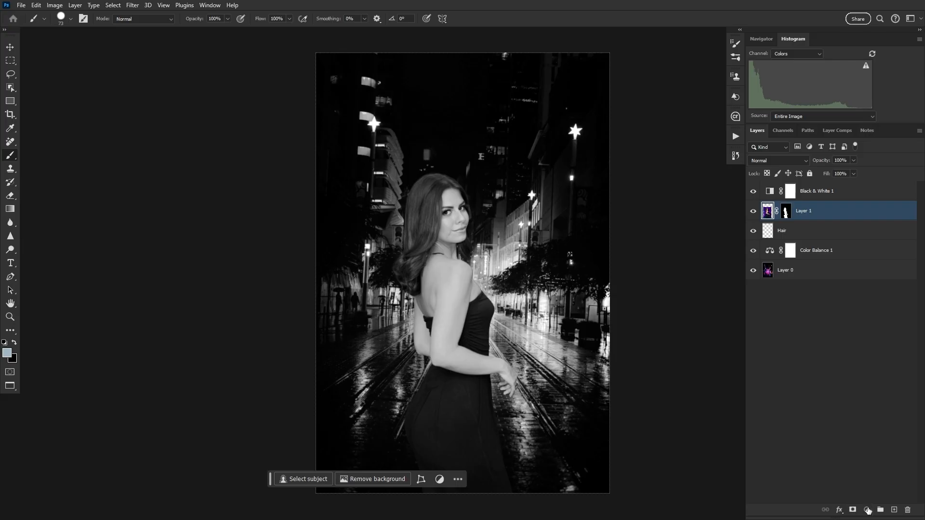
# - Add an Exposure adjustment clipped to the woman's layer (Layer 1) and lower its exposure to -0.83
pyautogui.click(868, 509)
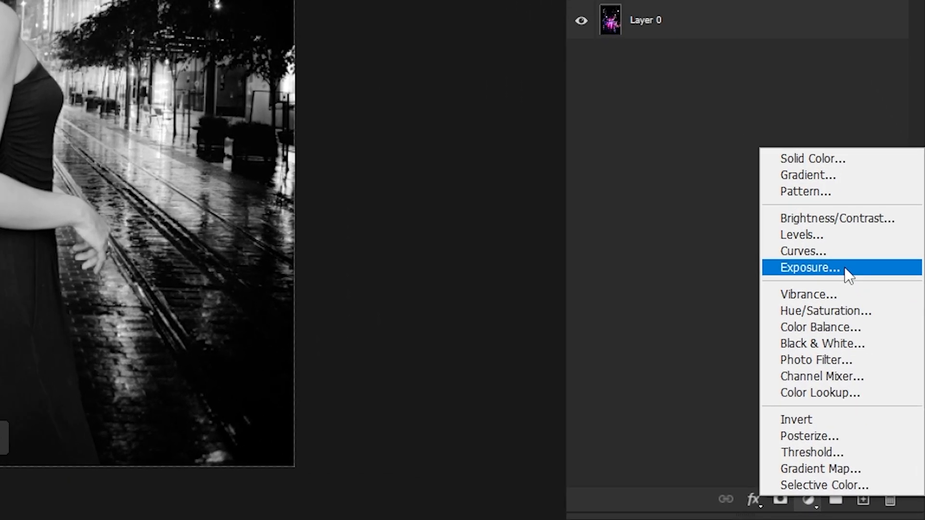
pyautogui.click(881, 394)
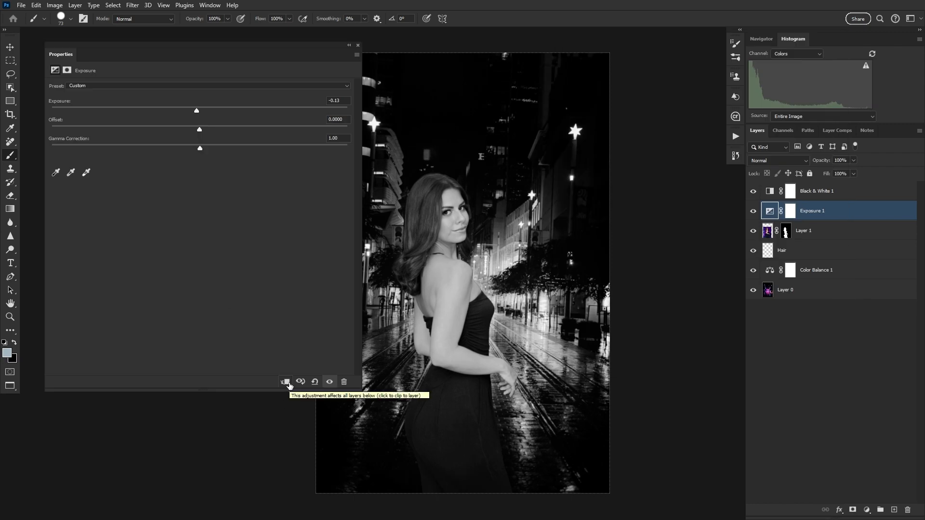
pyautogui.click(806, 236)
pyautogui.click(805, 214)
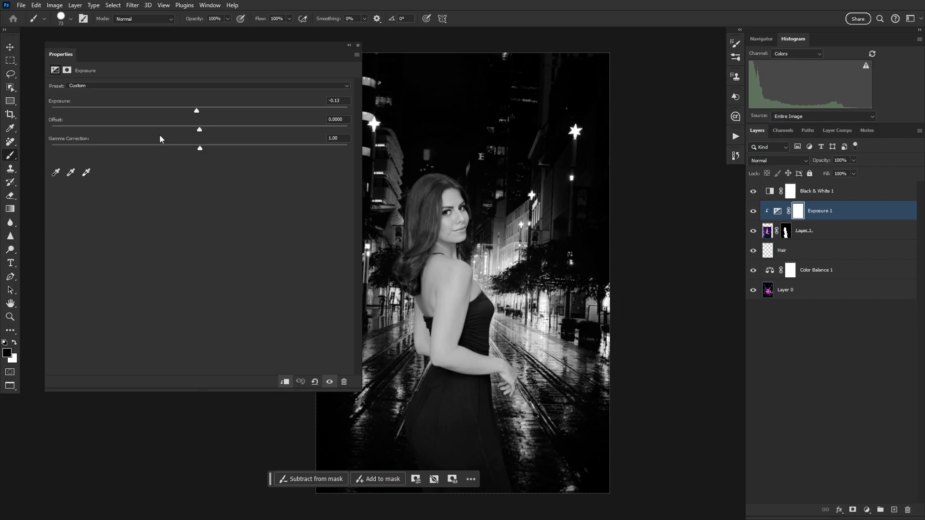
pyautogui.moveTo(197, 112); pyautogui.dragTo(184, 114)
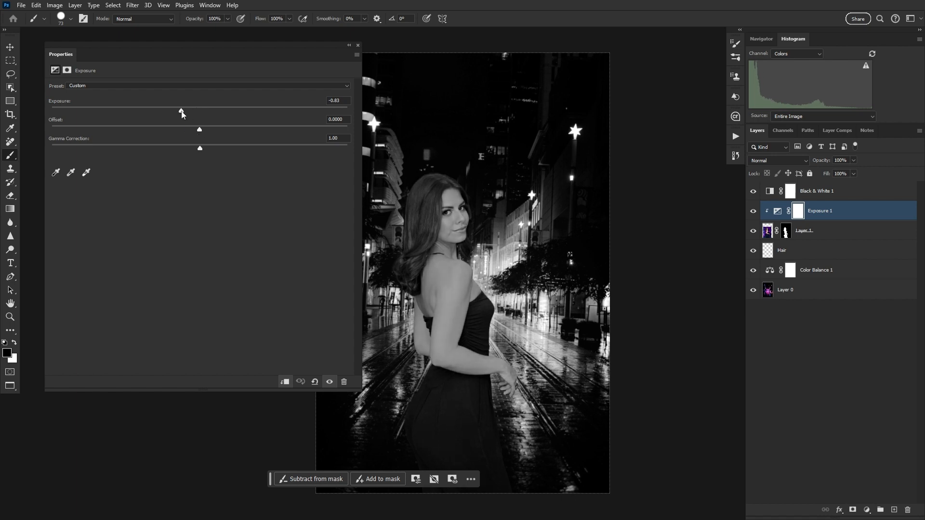
pyautogui.click(357, 45)
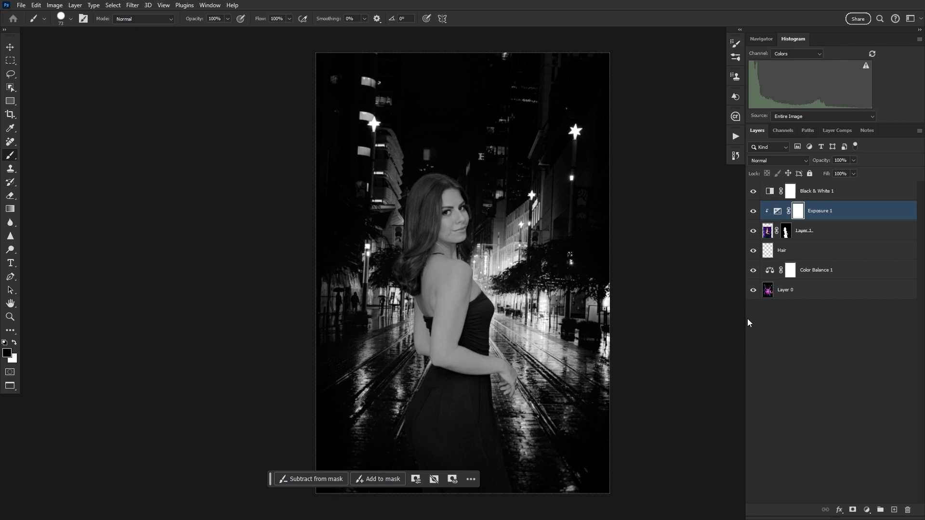
# - Hide the Black & White 1 adjustment layer and delete it
pyautogui.click(753, 191)
pyautogui.click(847, 193)
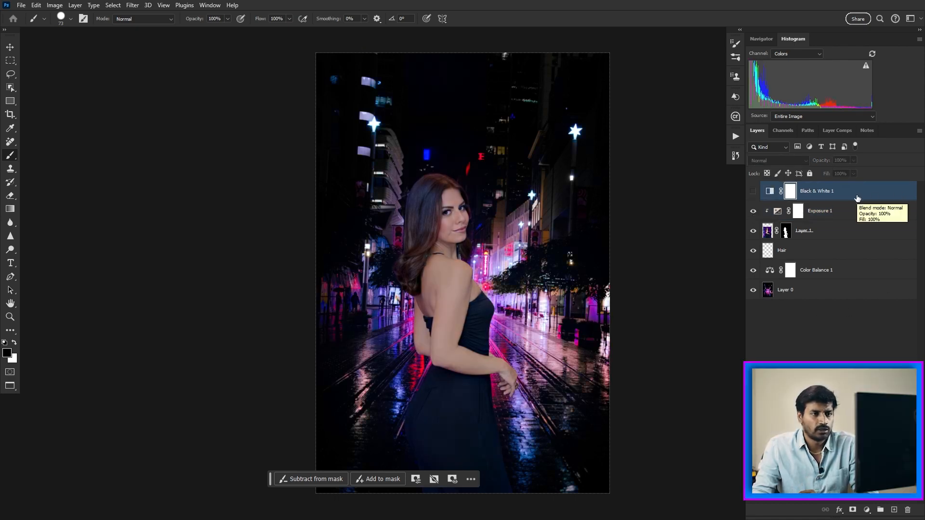
pyautogui.moveTo(857, 198); pyautogui.dragTo(909, 511)
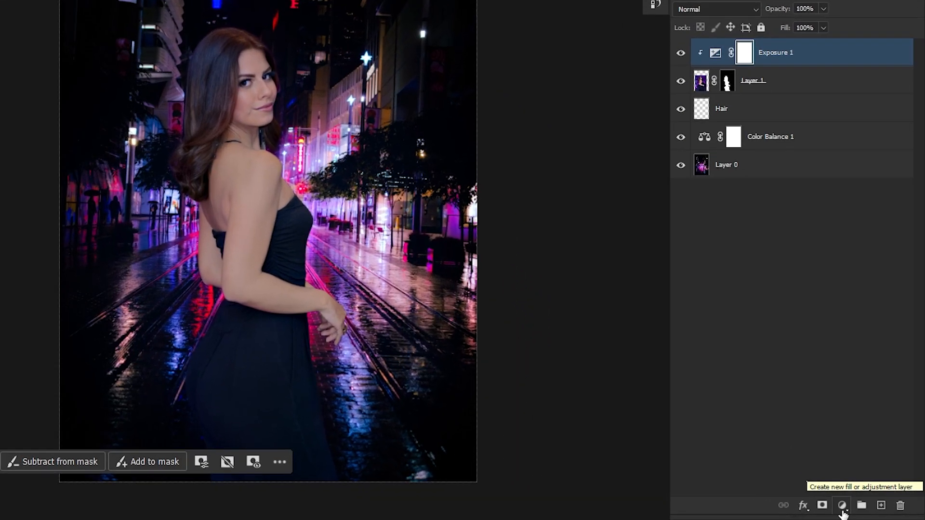
# - Add a Curves adjustment above Exposure 1 and clip it to the woman's layer
pyautogui.click(865, 511)
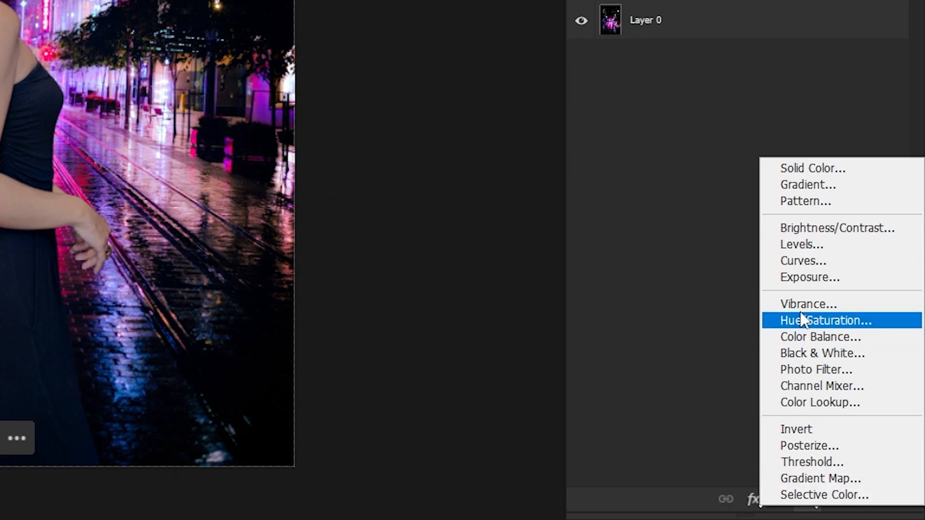
pyautogui.click(813, 261)
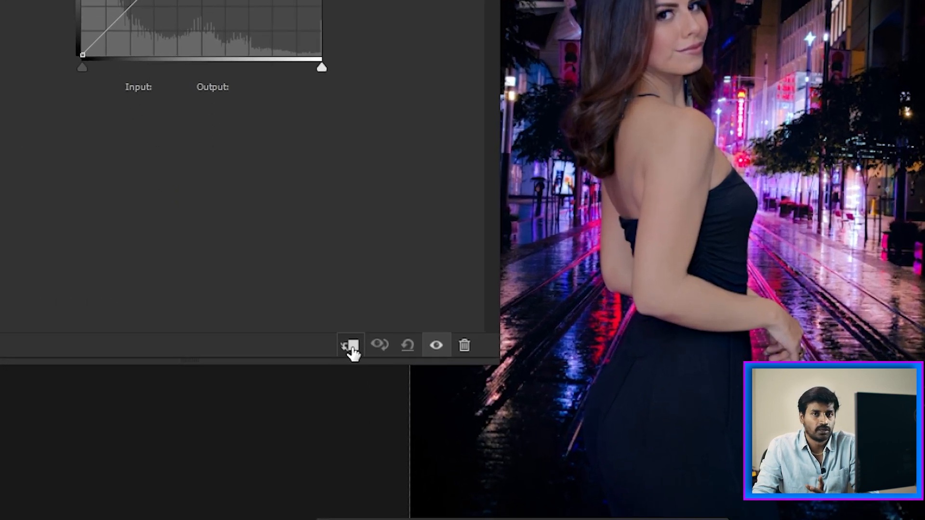
pyautogui.click(352, 349)
pyautogui.moveTo(271, 268); pyautogui.dragTo(353, 263)
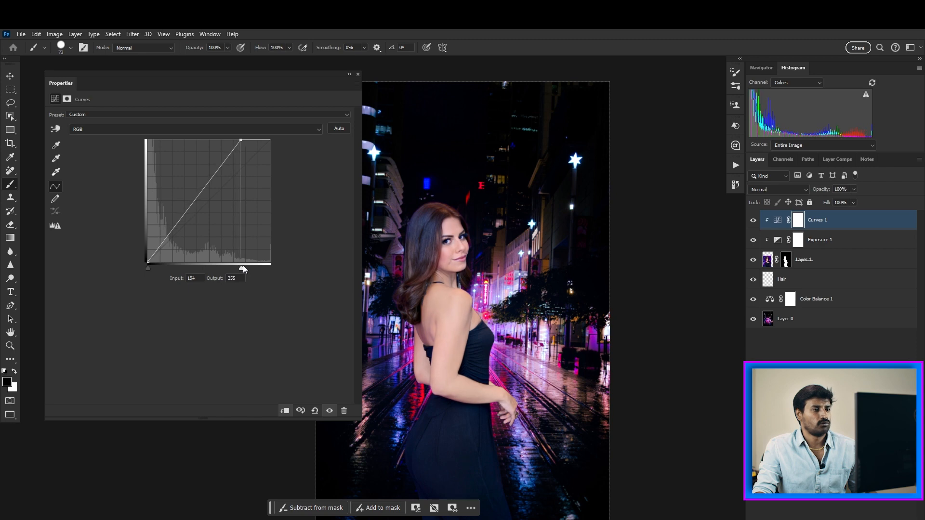
pyautogui.moveTo(149, 268); pyautogui.dragTo(123, 268)
pyautogui.moveTo(234, 147); pyautogui.dragTo(212, 137)
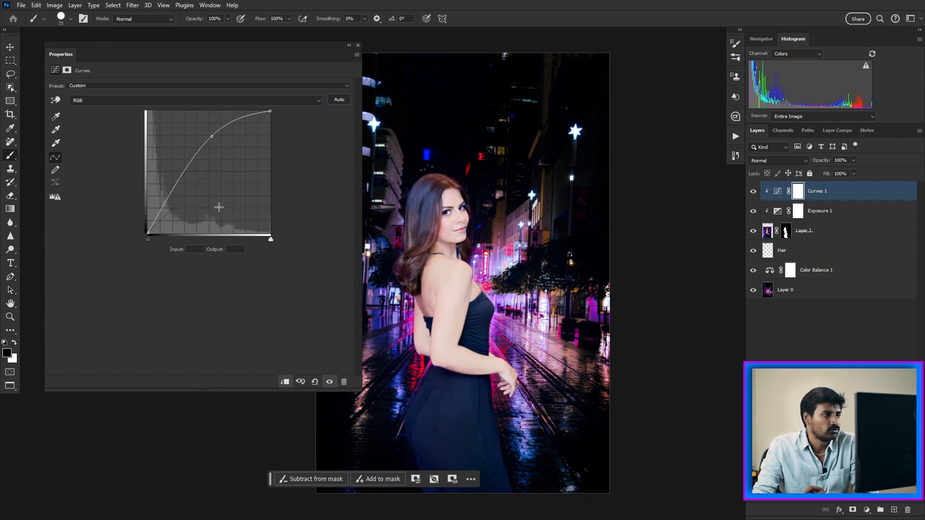
pyautogui.press('Delete')
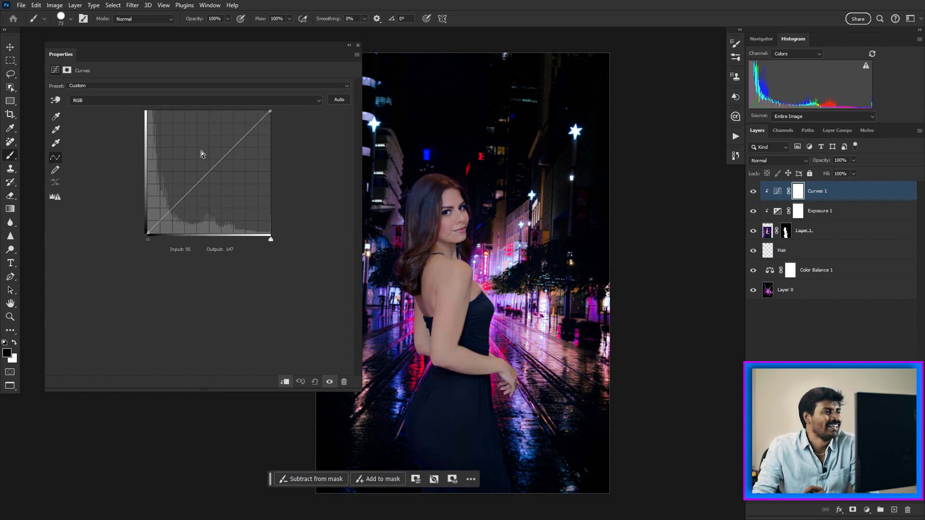
# - Shape the RGB curve with a highlight point at input 191, output 196 and a second point in the shadows
pyautogui.click(240, 139)
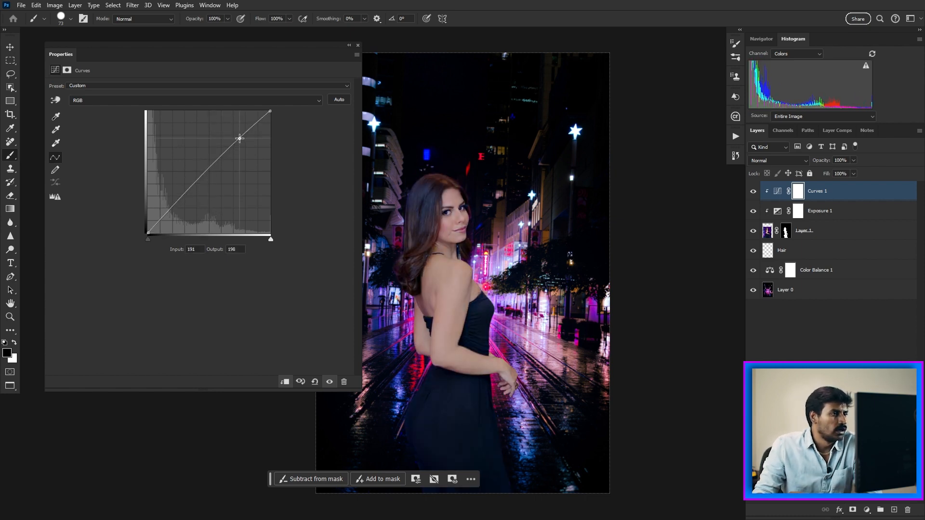
pyautogui.moveTo(172, 207); pyautogui.dragTo(177, 209)
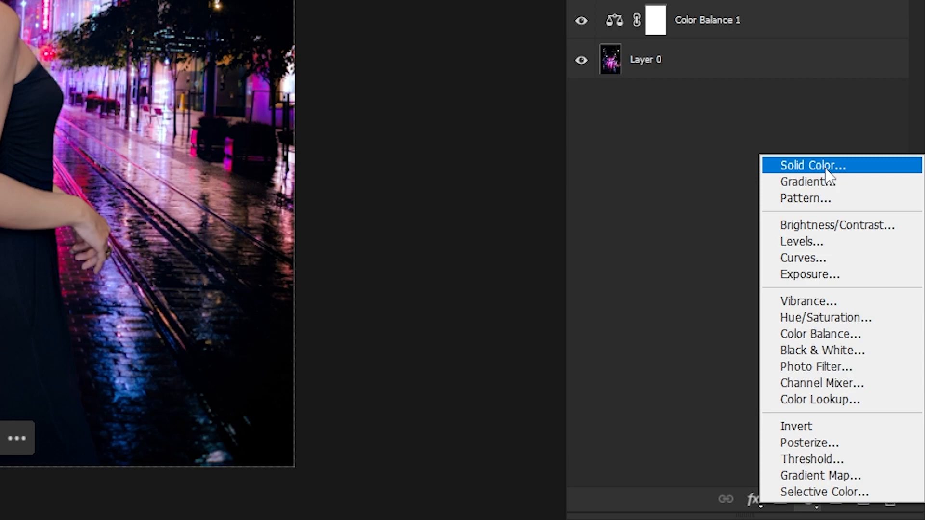
# - Add a grey Solid Color fill layer (#828282) on top of the stack and set its blend mode to Luminosity
pyautogui.click(825, 167)
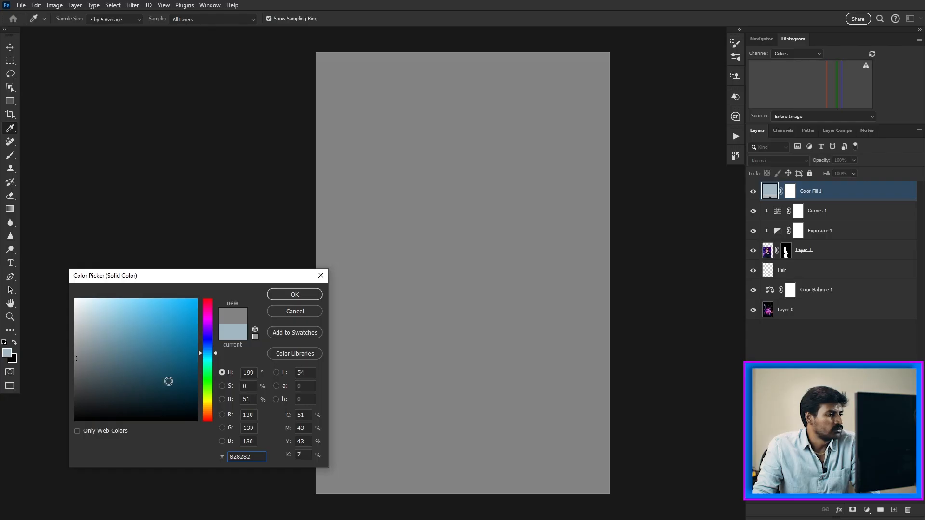
pyautogui.click(294, 294)
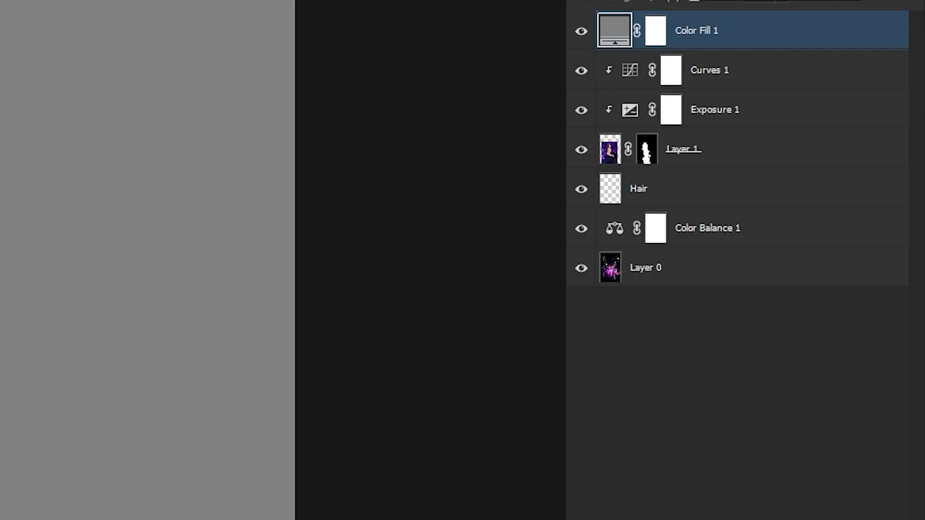
pyautogui.click(641, 1)
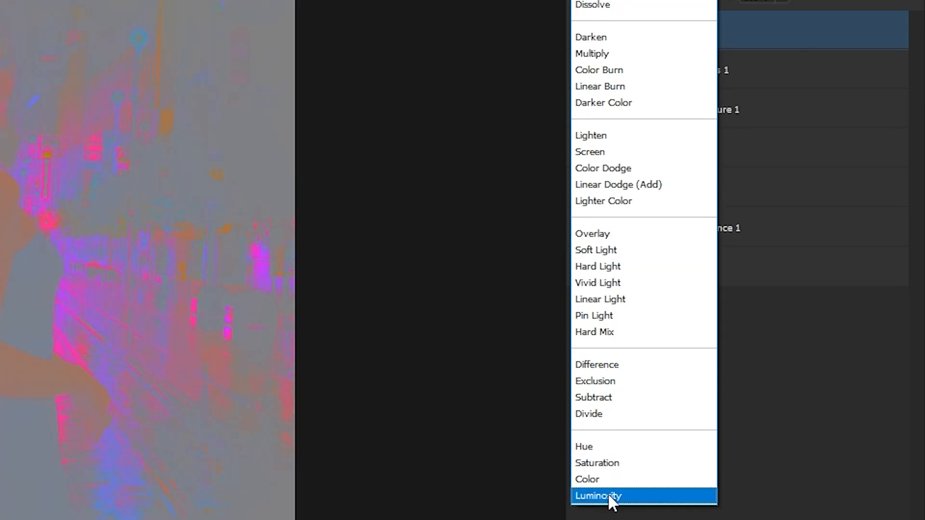
pyautogui.click(608, 492)
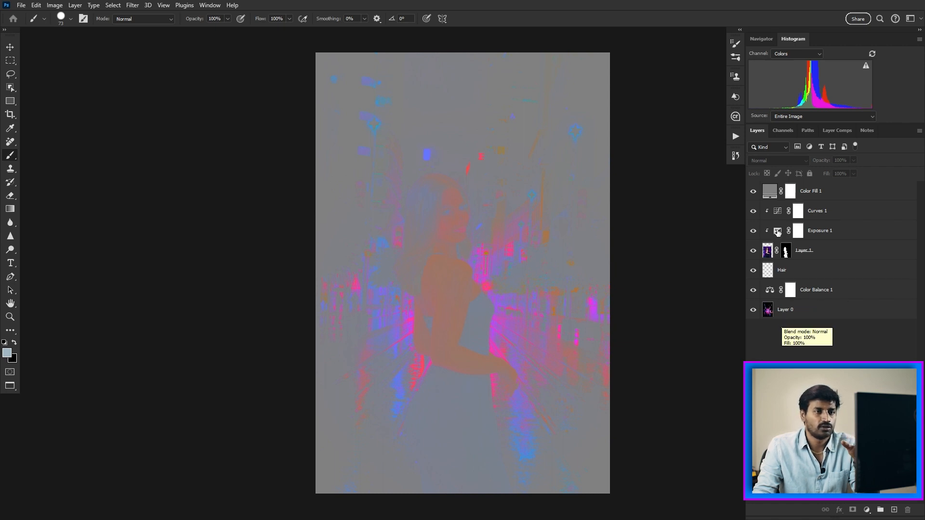
# - Add a Hue/Saturation adjustment with saturation +61 above Color Fill 1 and group it with the fill layer
pyautogui.click(844, 192)
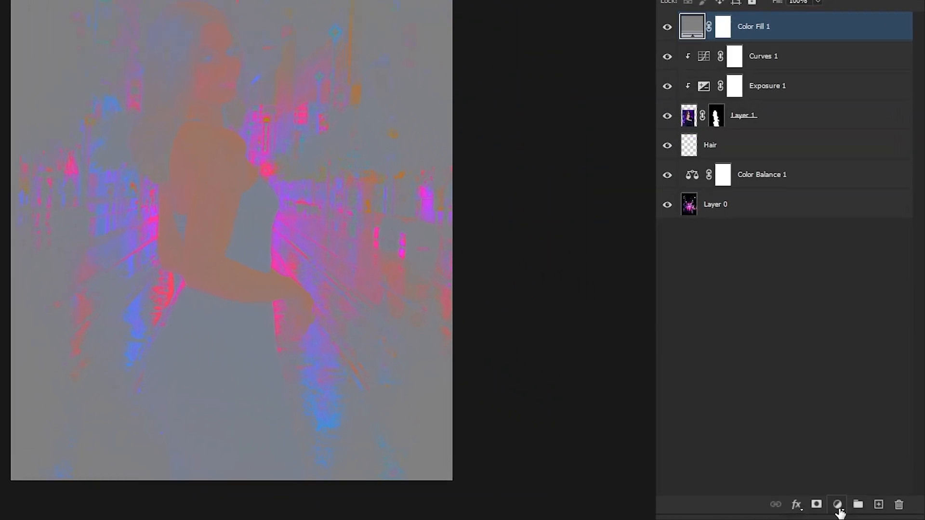
pyautogui.click(866, 509)
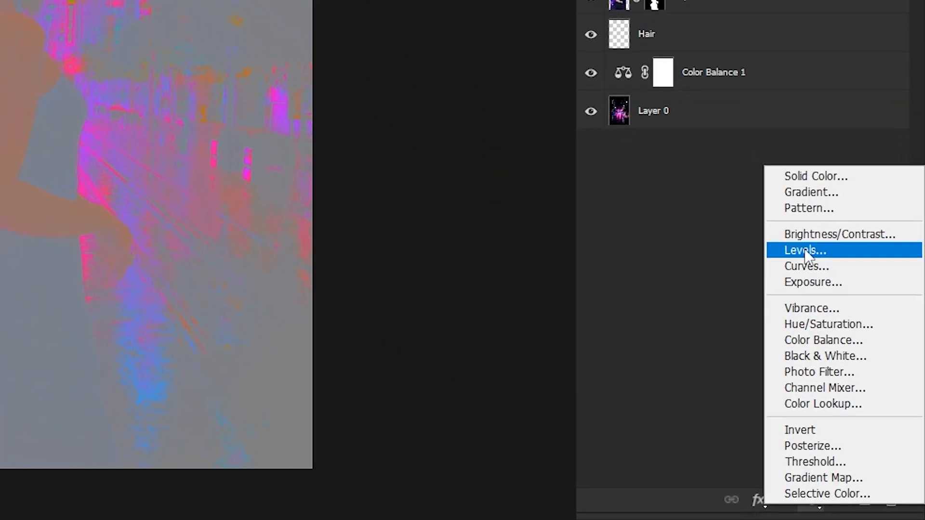
pyautogui.click(819, 327)
pyautogui.moveTo(199, 143); pyautogui.dragTo(290, 143)
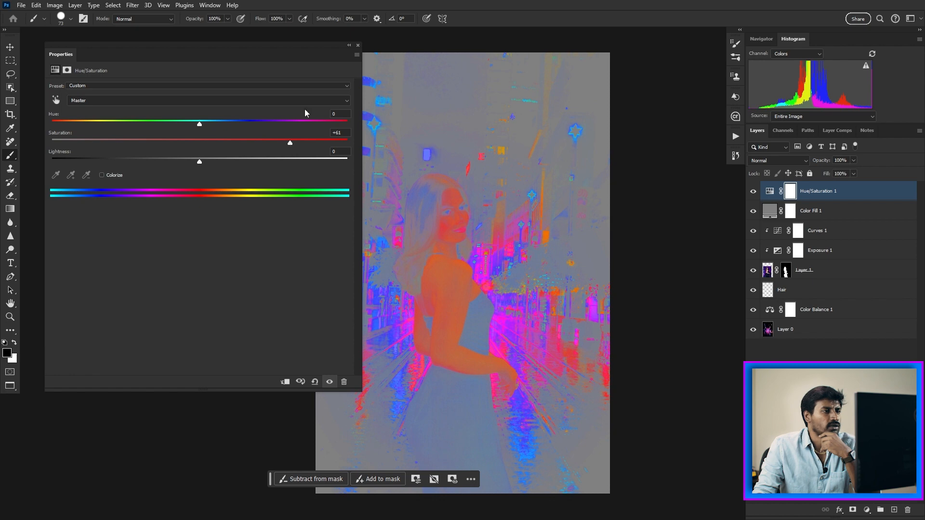
pyautogui.click(357, 45)
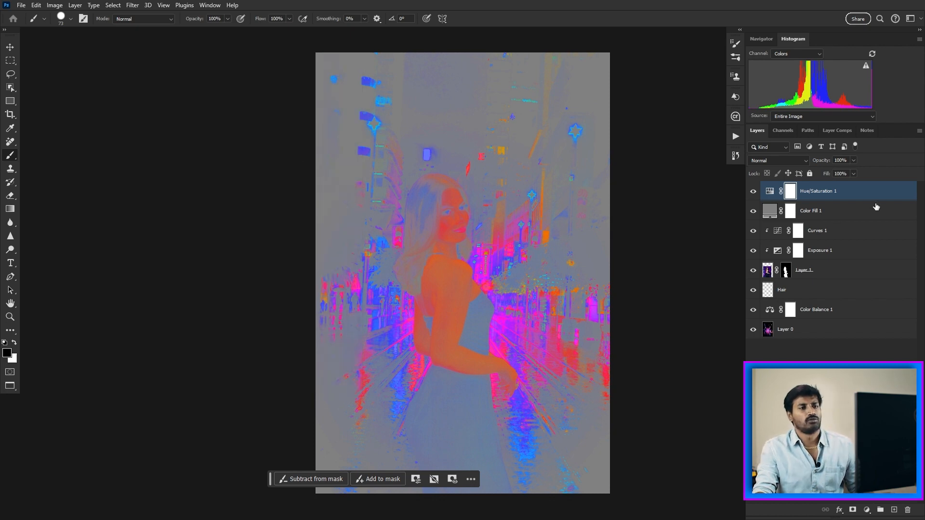
pyautogui.keyDown('shift'); pyautogui.click(837, 212); pyautogui.keyUp('shift')
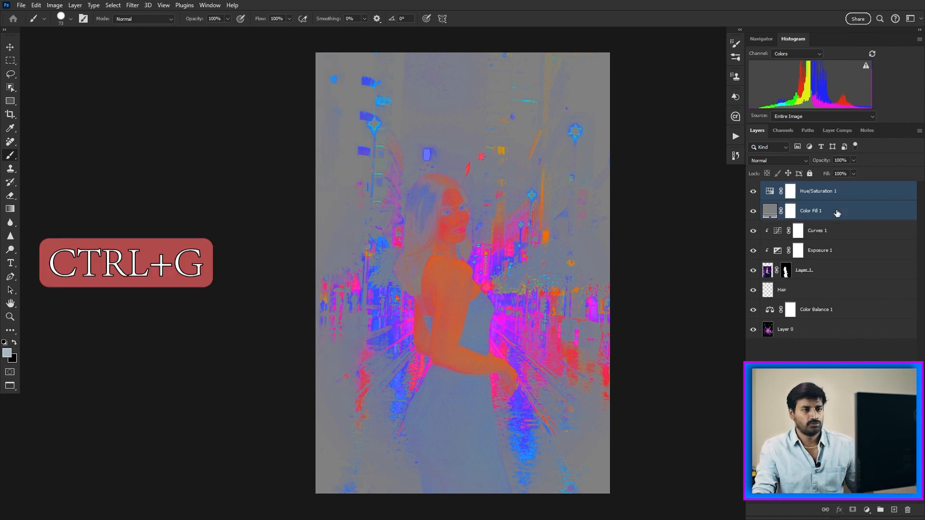
pyautogui.hotkey('ctrl', 'g')
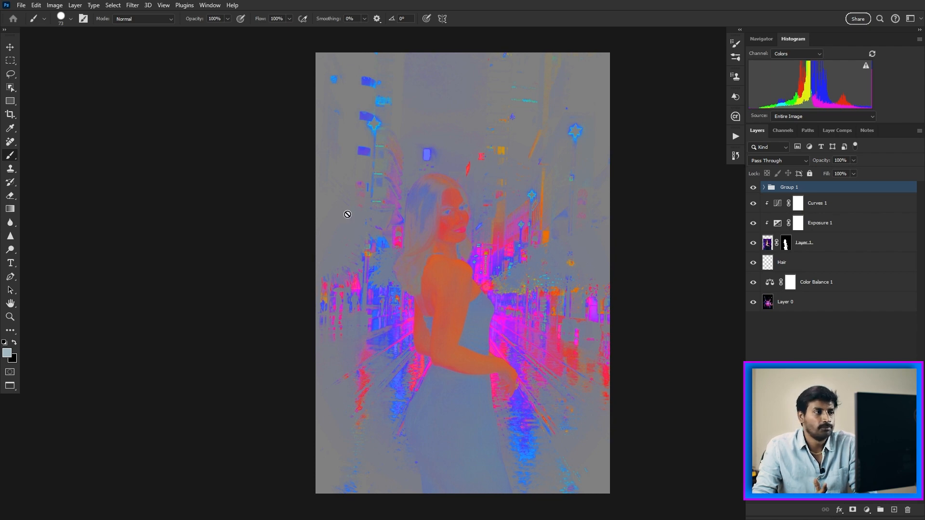
# - Add a Hue/Saturation adjustment above Curves 1, clip it to the woman's layer and shift the hue to about -51
pyautogui.press('v')
pyautogui.click(827, 206)
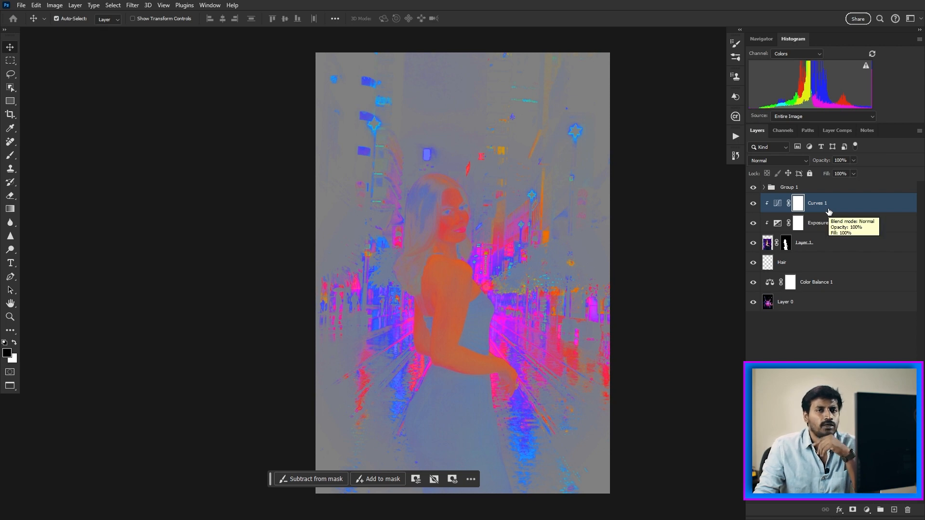
pyautogui.click(776, 203)
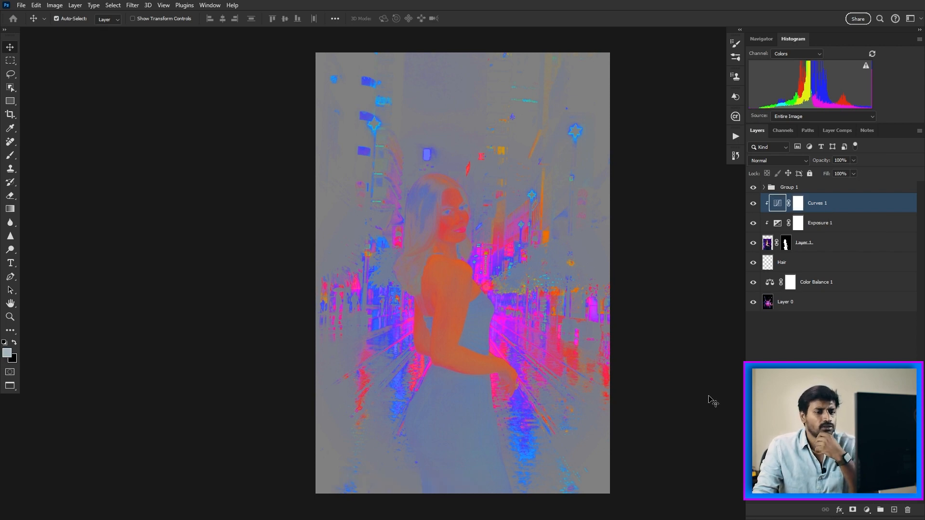
pyautogui.click(866, 510)
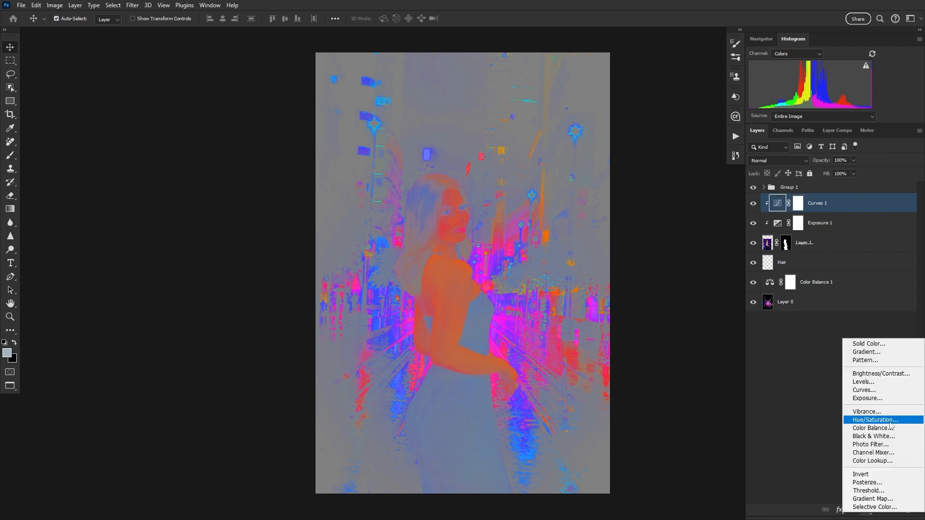
pyautogui.click(875, 420)
pyautogui.moveTo(299, 50); pyautogui.dragTo(287, 47)
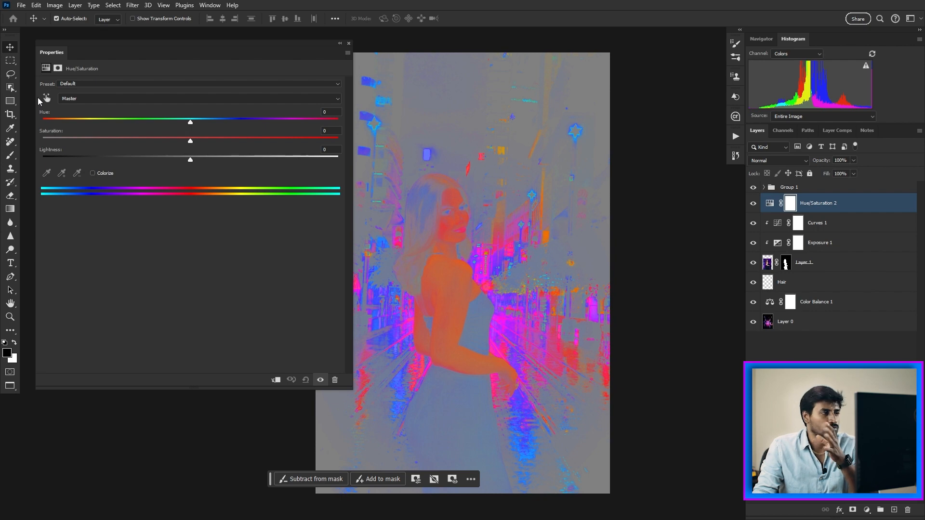
pyautogui.moveTo(190, 122); pyautogui.dragTo(120, 124)
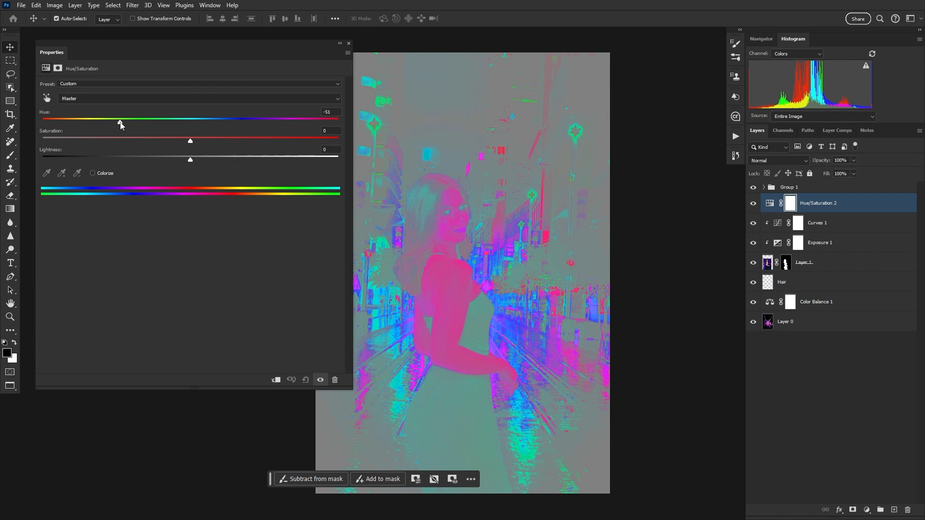
pyautogui.click(273, 383)
pyautogui.moveTo(120, 121); pyautogui.dragTo(118, 122)
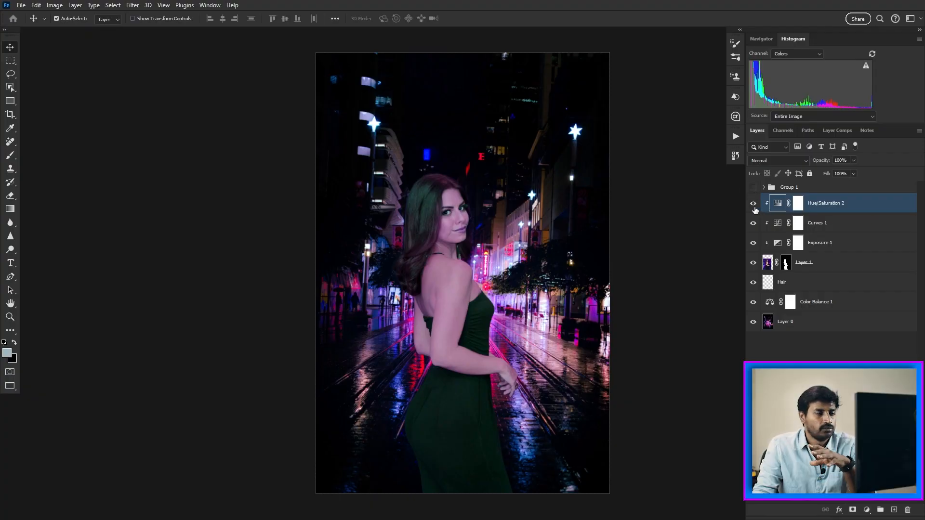
# - Toggle the visibility of Hue/Saturation 2 to compare the woman's colors with and without the hue shift
pyautogui.click(754, 205)
pyautogui.click(754, 205)
pyautogui.click(753, 205)
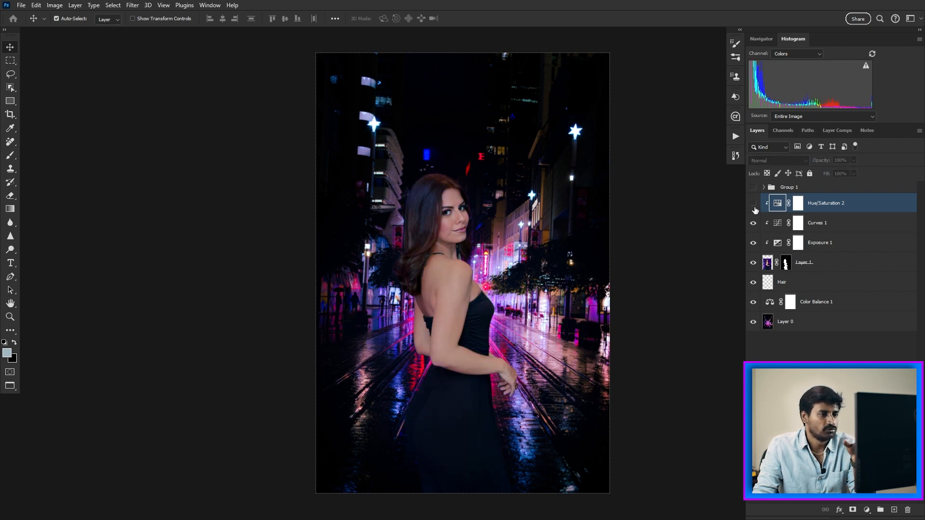
pyautogui.click(754, 205)
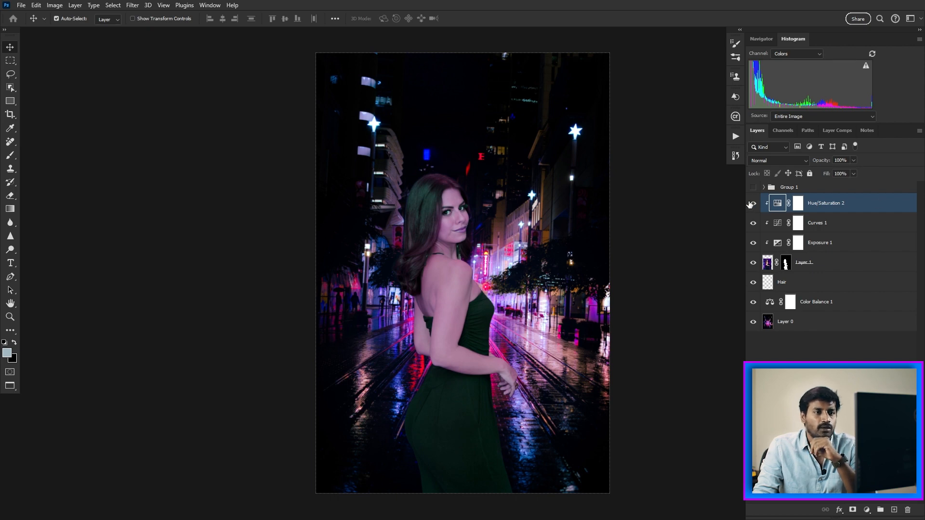
# - Limit Hue/Saturation 2 with Blend If by raising the underlying layer's shadow slider to 16
pyautogui.doubleClick(888, 209)
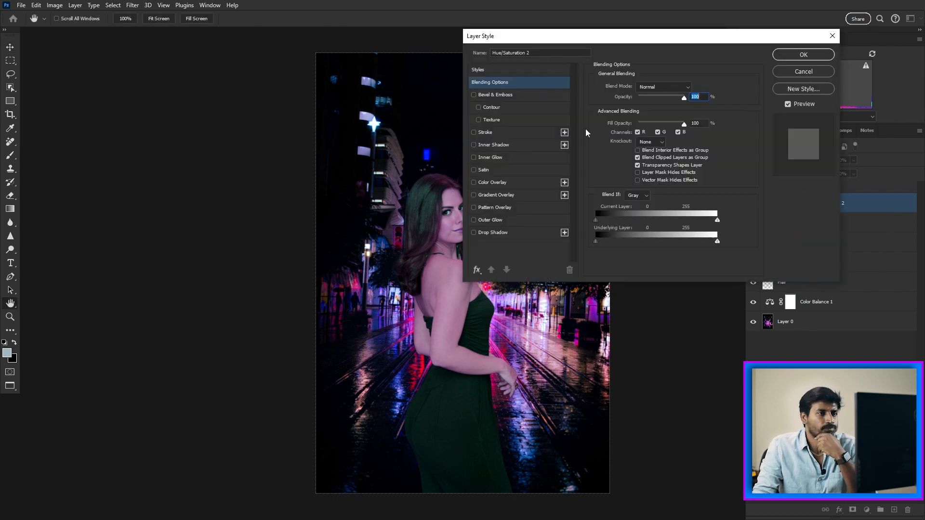
pyautogui.moveTo(659, 36); pyautogui.dragTo(738, 45)
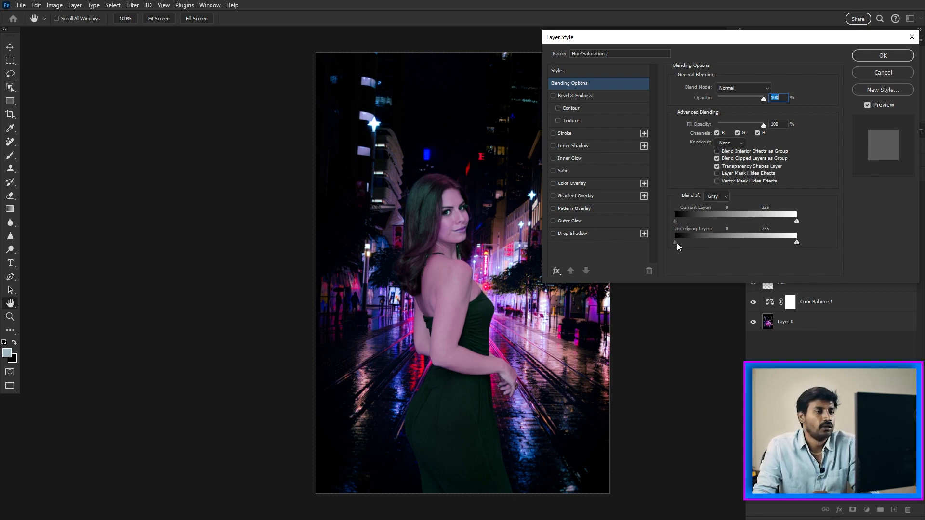
pyautogui.moveTo(675, 242); pyautogui.dragTo(683, 243)
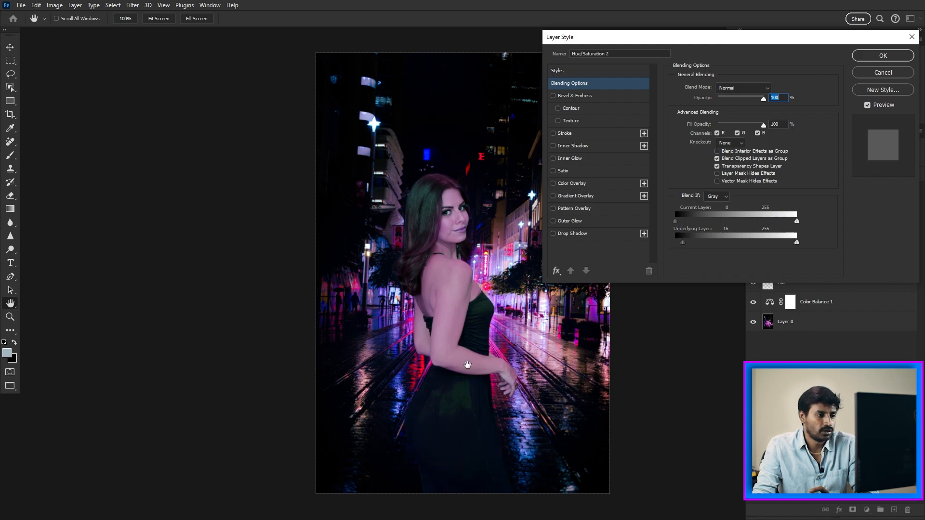
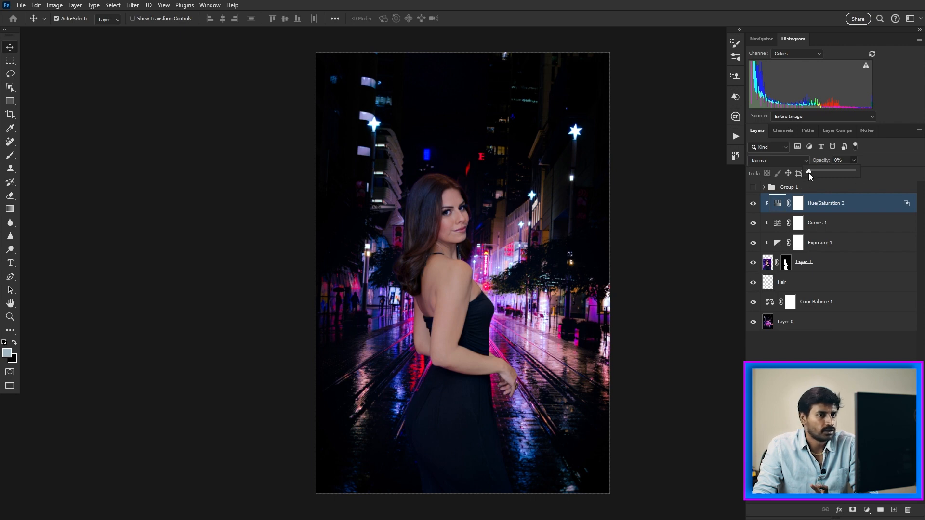
# - Set the Hue/Saturation 2 opacity to about 40% and compare the woman's colors with and without it
pyautogui.moveTo(810, 172); pyautogui.dragTo(828, 173)
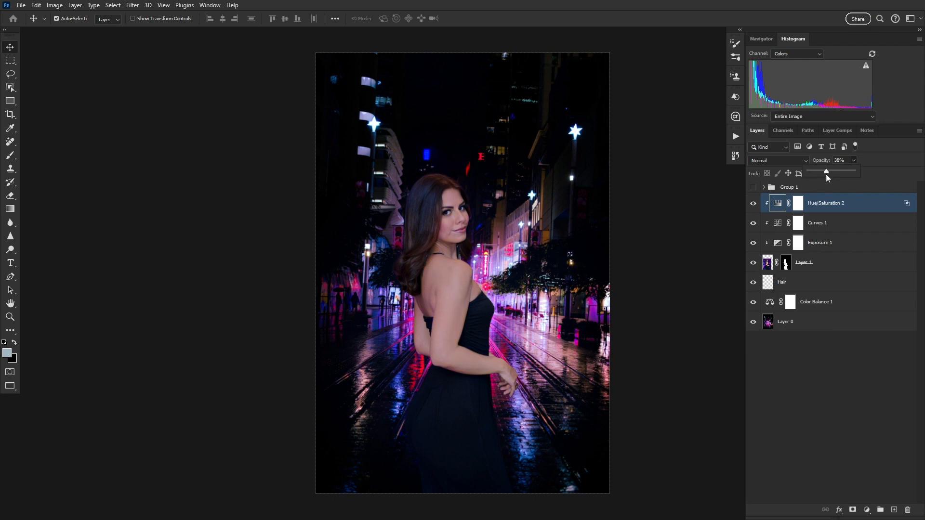
pyautogui.click(817, 223)
pyautogui.click(753, 203)
pyautogui.click(753, 203)
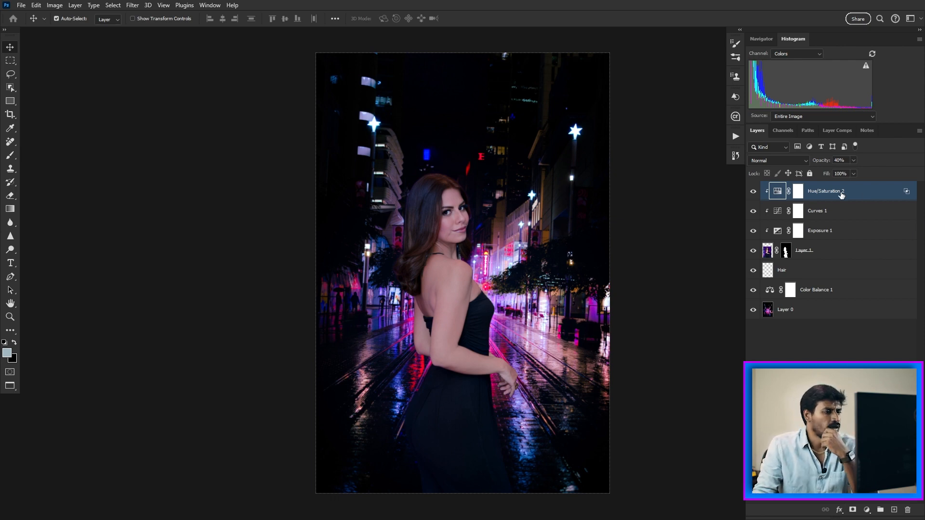
# - Free-transform the woman's layer, Layer 1, shifting her slightly to the left in the street scene
pyautogui.click(837, 255)
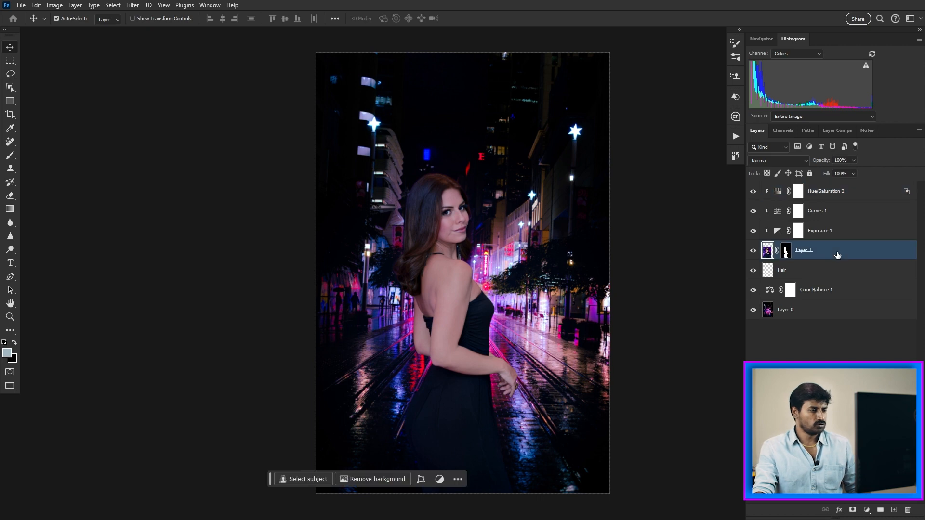
pyautogui.hotkey('ctrl', 't')
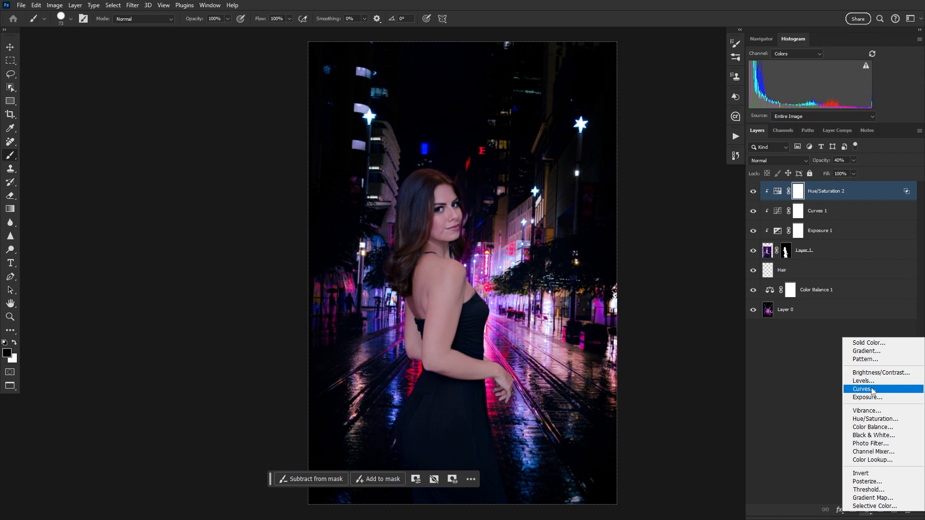
# - Add a Curves adjustment above Hue/Saturation 2, slightly lift its highlights and deepen its shadows, and compare the image with and without it
pyautogui.click(871, 389)
pyautogui.moveTo(230, 141); pyautogui.dragTo(225, 138)
pyautogui.moveTo(164, 202); pyautogui.dragTo(165, 207)
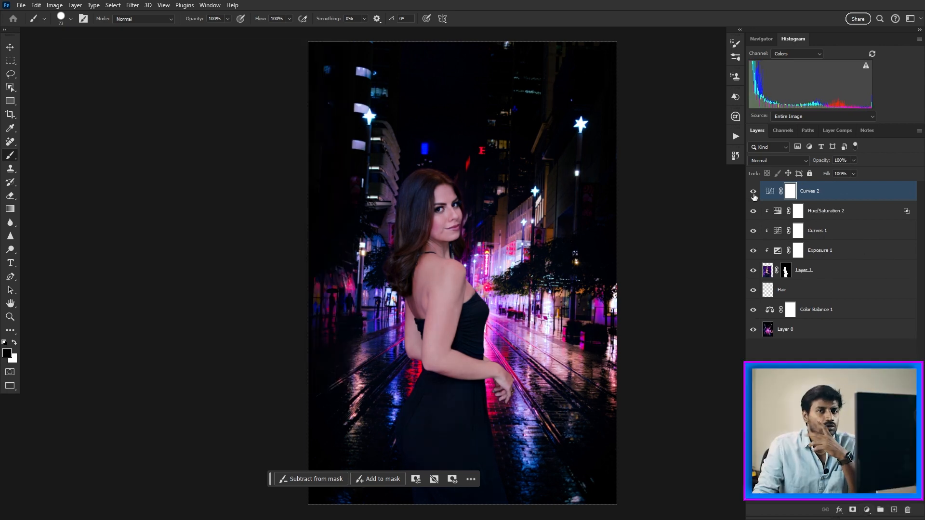
pyautogui.click(753, 192)
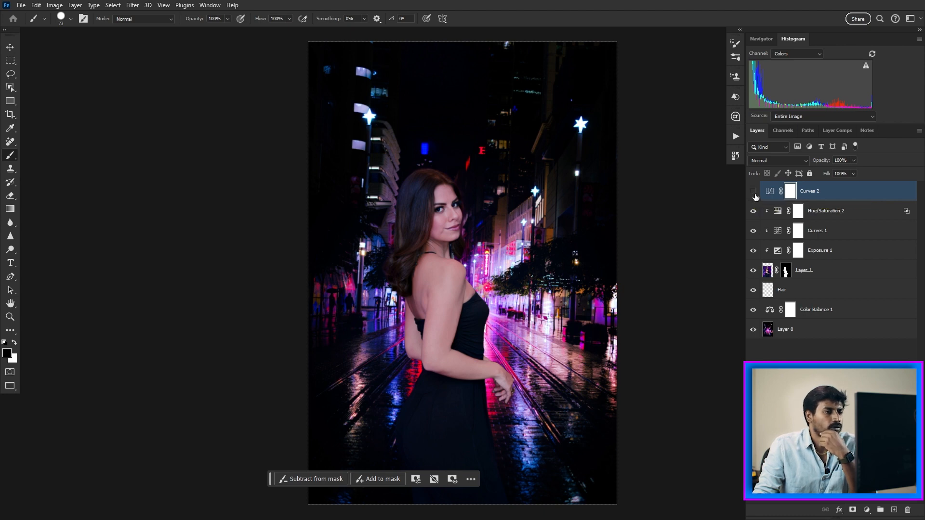
pyautogui.click(753, 192)
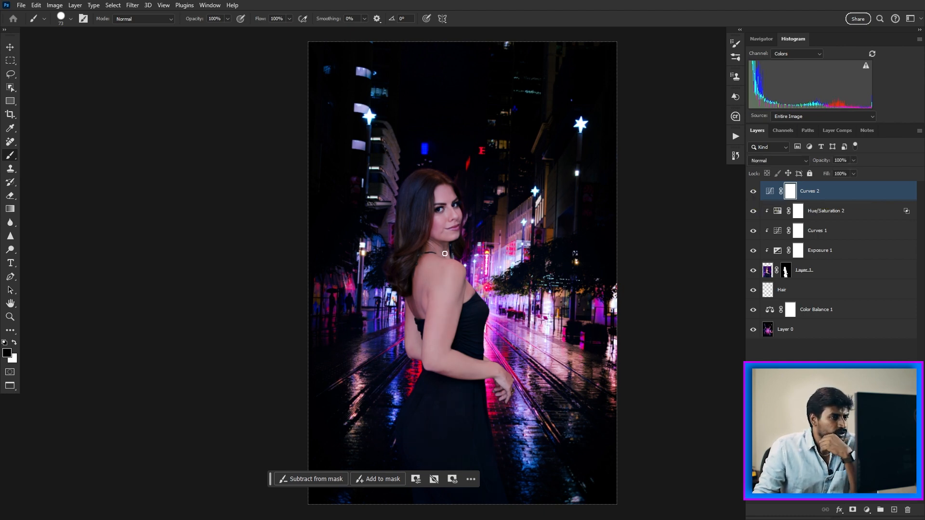
# - Lower the opacity of Hue/Saturation 2 to about 35% and switch to the Move tool
pyautogui.click(843, 214)
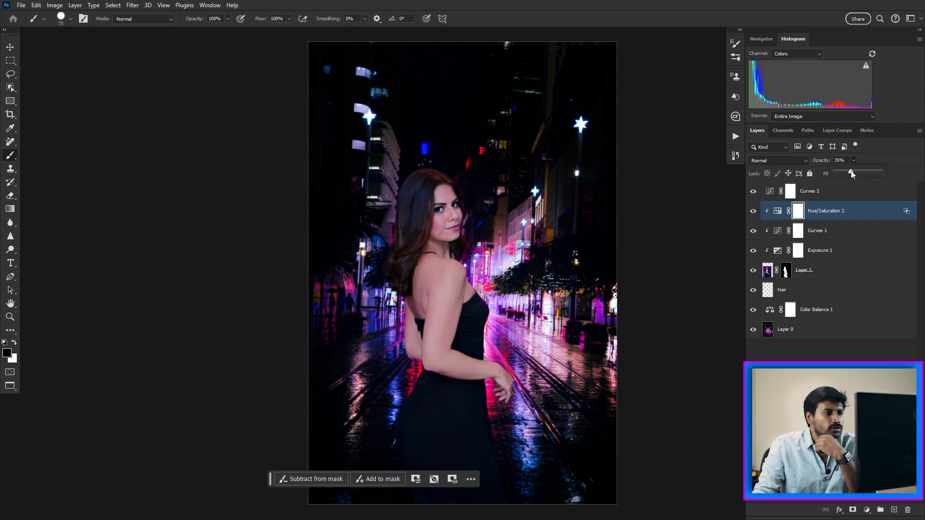
pyautogui.click(851, 250)
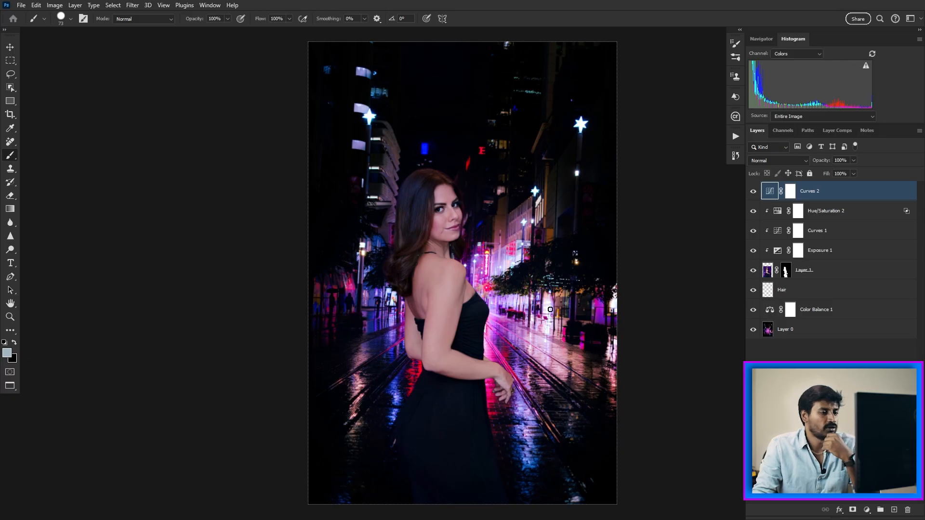
pyautogui.press('v')
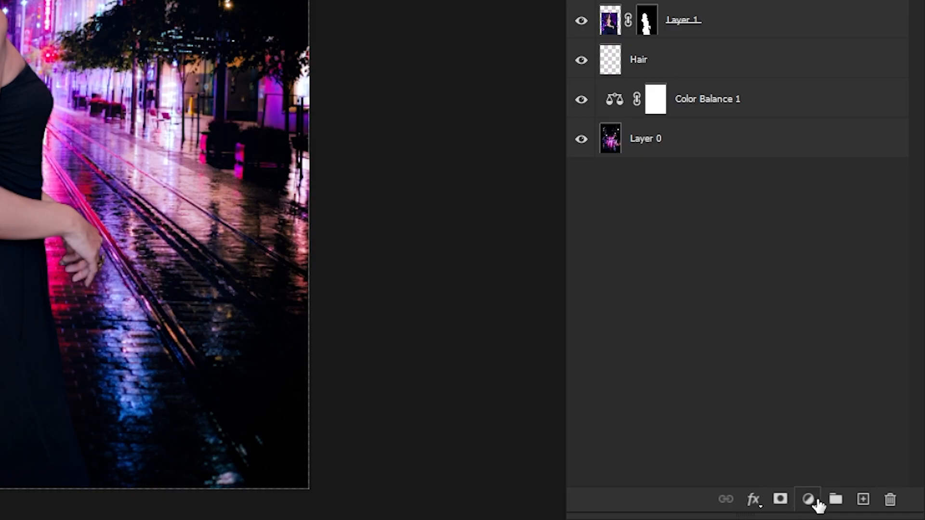
# - Add a Color Lookup adjustment on top of the stack with the 2Strip.look 3D LUT and compare before and after
pyautogui.click(867, 510)
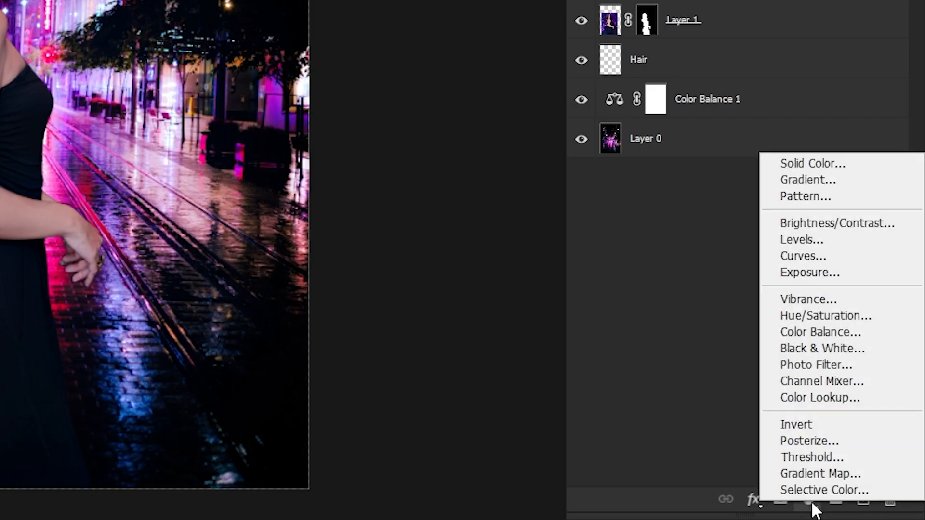
pyautogui.click(843, 402)
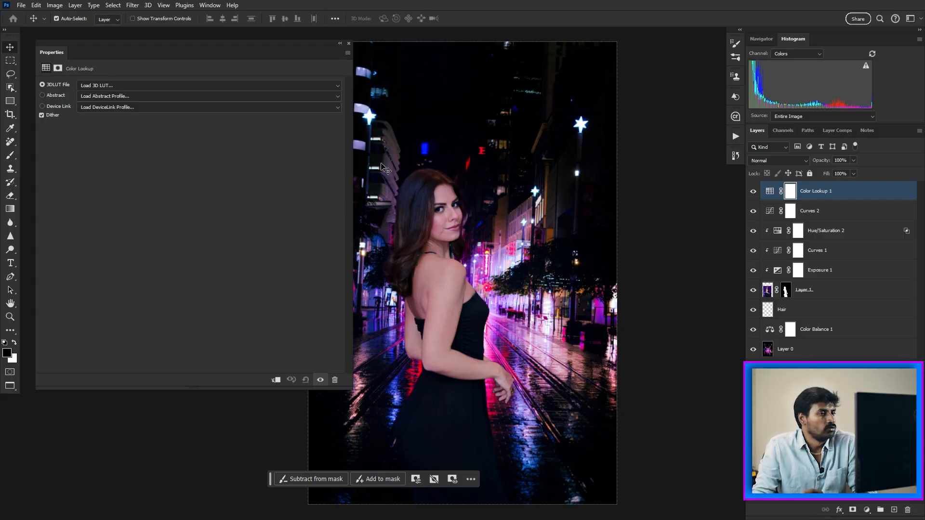
pyautogui.moveTo(310, 45); pyautogui.dragTo(275, 48)
pyautogui.click(192, 88)
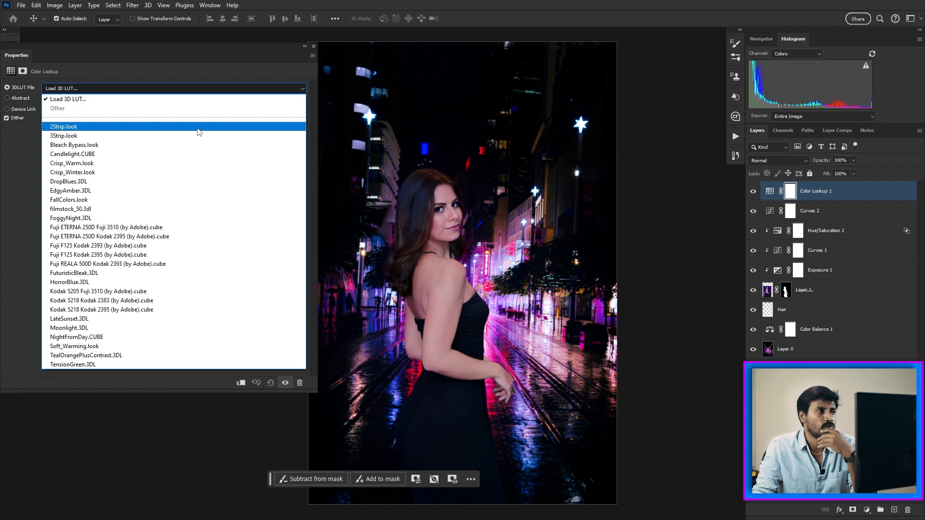
pyautogui.click(198, 129)
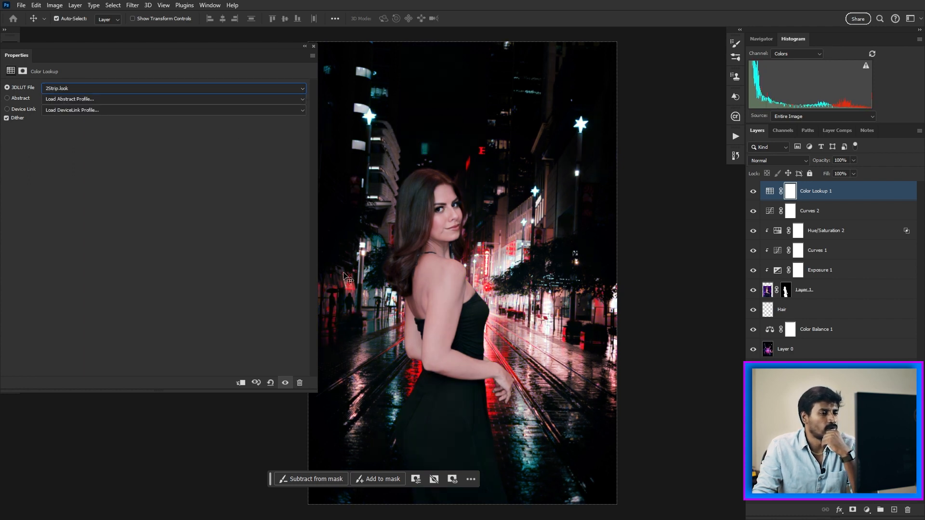
pyautogui.click(753, 193)
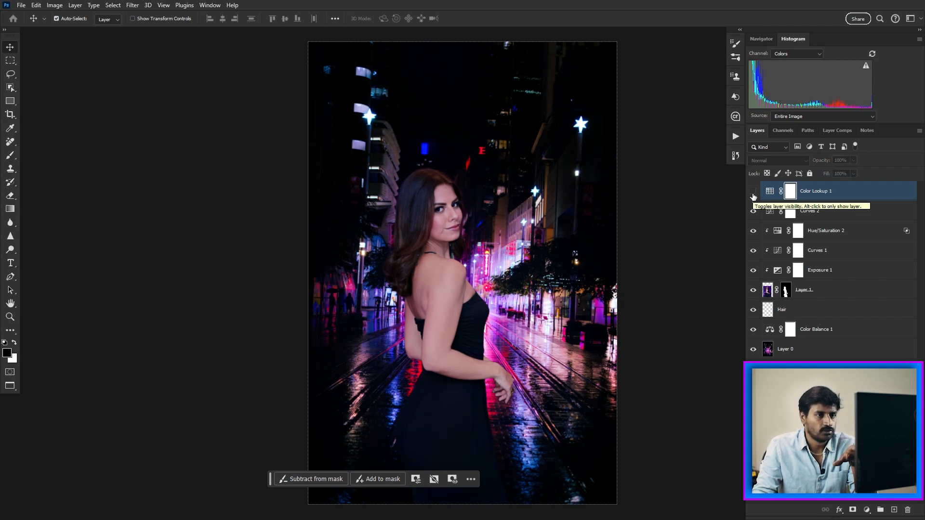
pyautogui.click(753, 193)
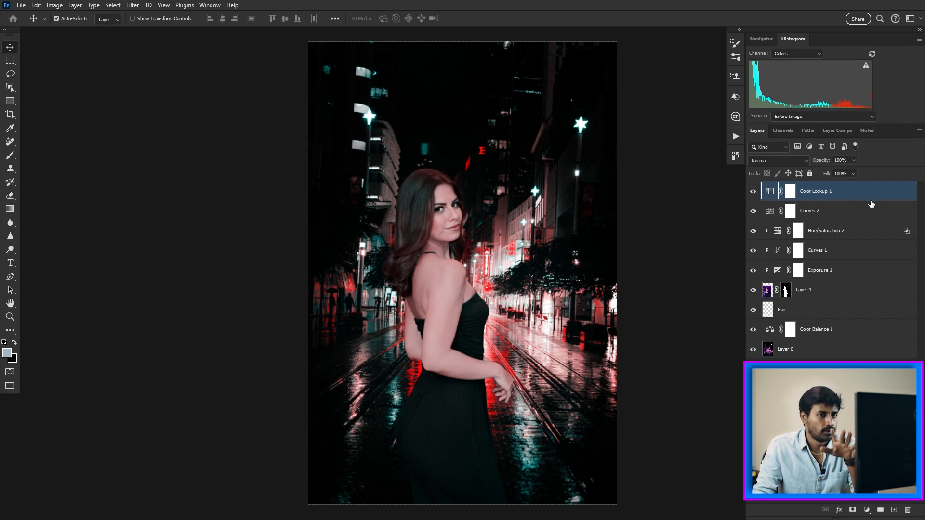
# - Reduce the opacity of Color Lookup 1 to 40% and check its effect on the image
pyautogui.click(854, 160)
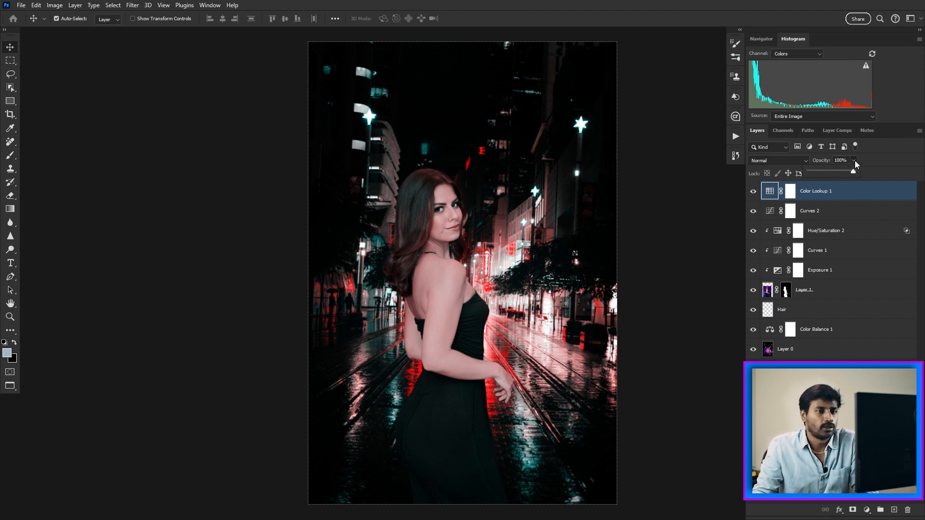
pyautogui.moveTo(855, 171); pyautogui.dragTo(811, 174)
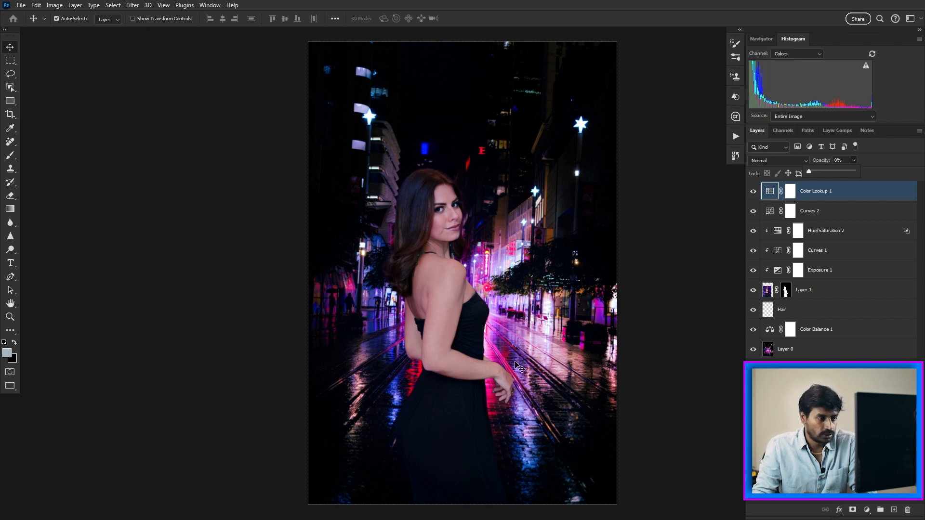
pyautogui.moveTo(810, 172); pyautogui.dragTo(830, 172)
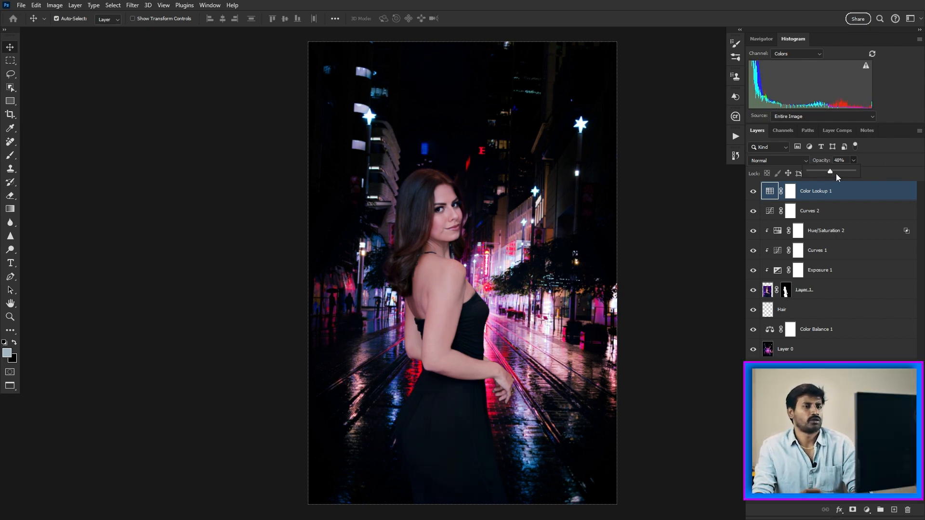
pyautogui.moveTo(831, 172); pyautogui.dragTo(828, 172)
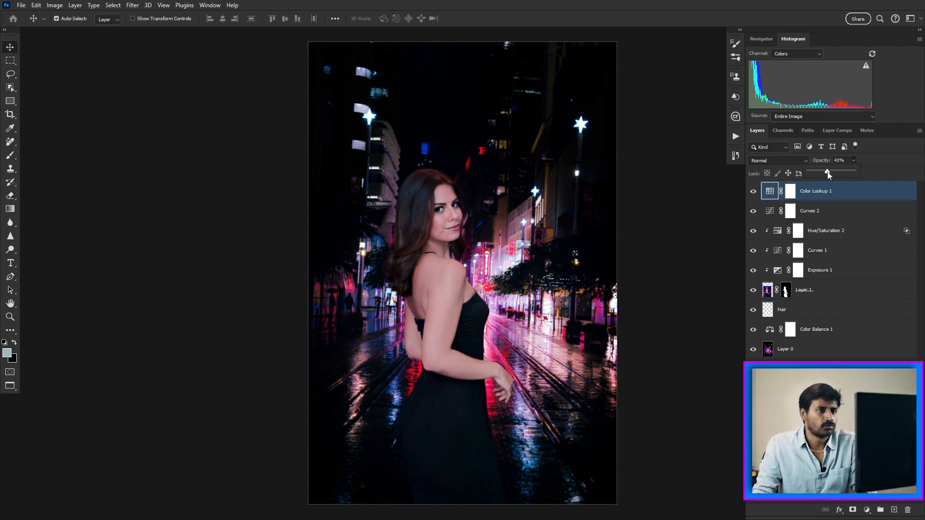
pyautogui.press('Return')
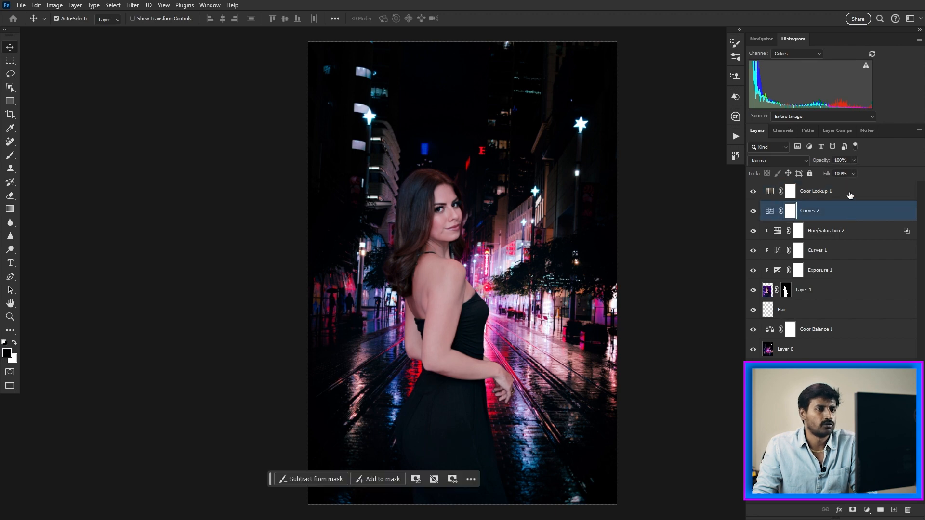
pyautogui.click(753, 191)
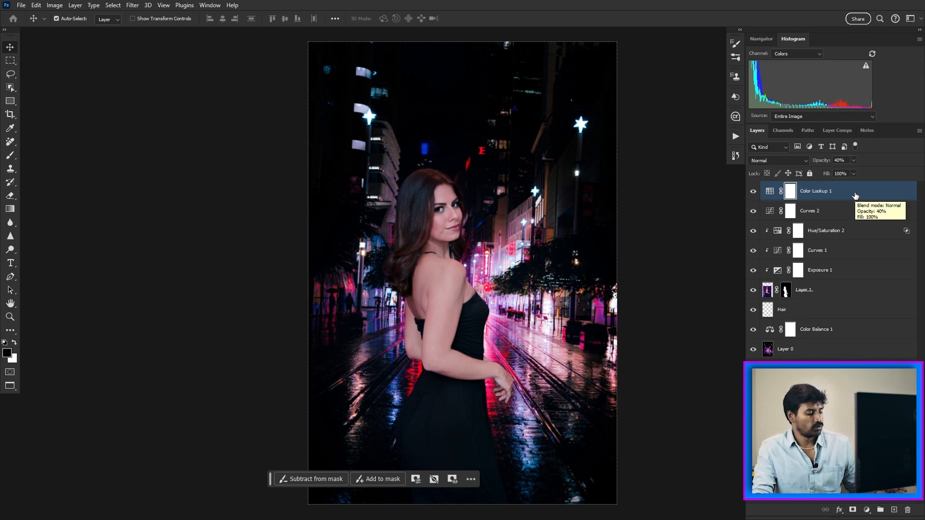
# - Stamp all visible layers into a new layer on top of the stack and convert it to a Smart Object
pyautogui.hotkey('ctrl', 'shift', 'e')
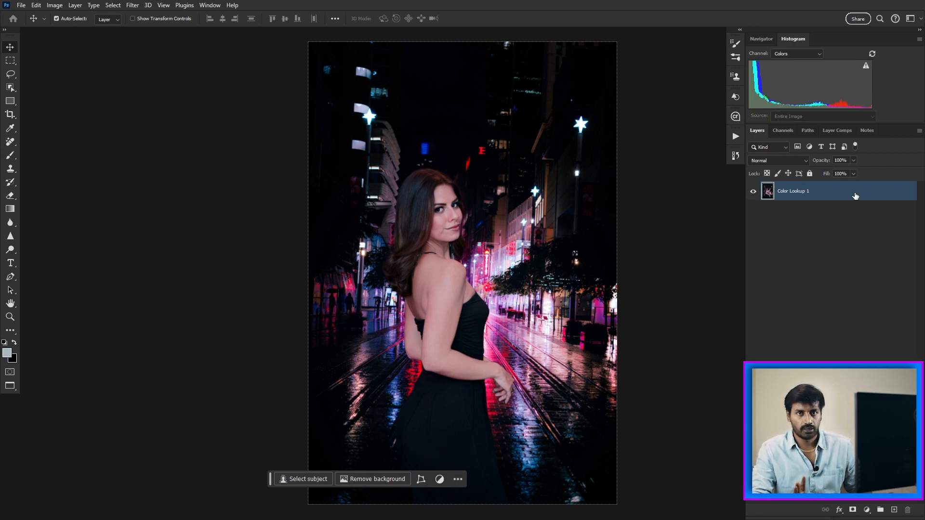
pyautogui.hotkey('ctrl', 'z')
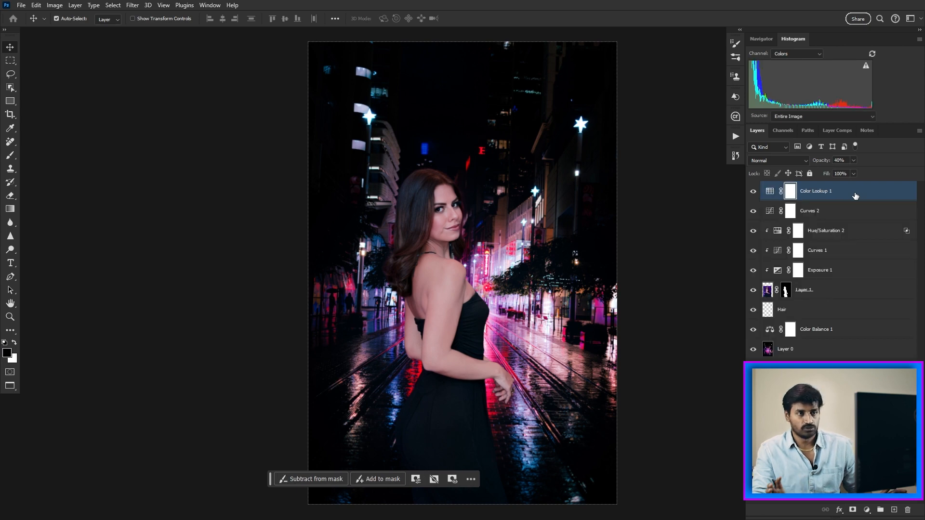
pyautogui.hotkey('ctrl', 'alt', 'shift', 'e')
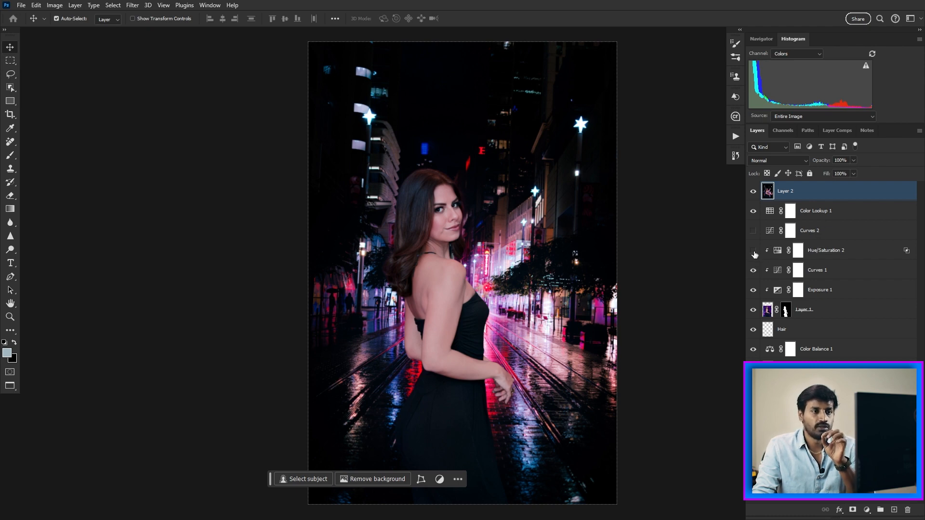
pyautogui.rightClick(806, 193)
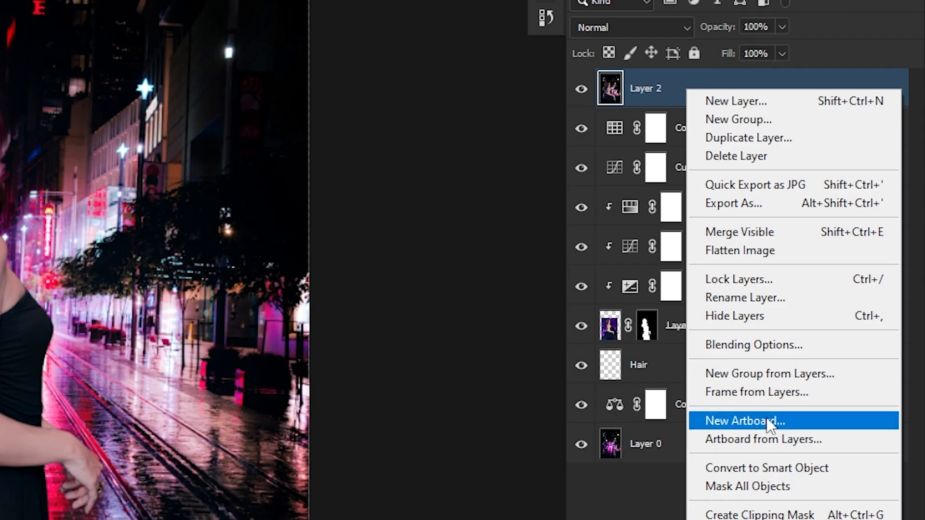
pyautogui.click(843, 380)
# - In the Camera Raw Filter, set exposure +0.15, contrast -22, highlights -10 and shadows -29, and apply a Lens Blur of 50
pyautogui.click(132, 6)
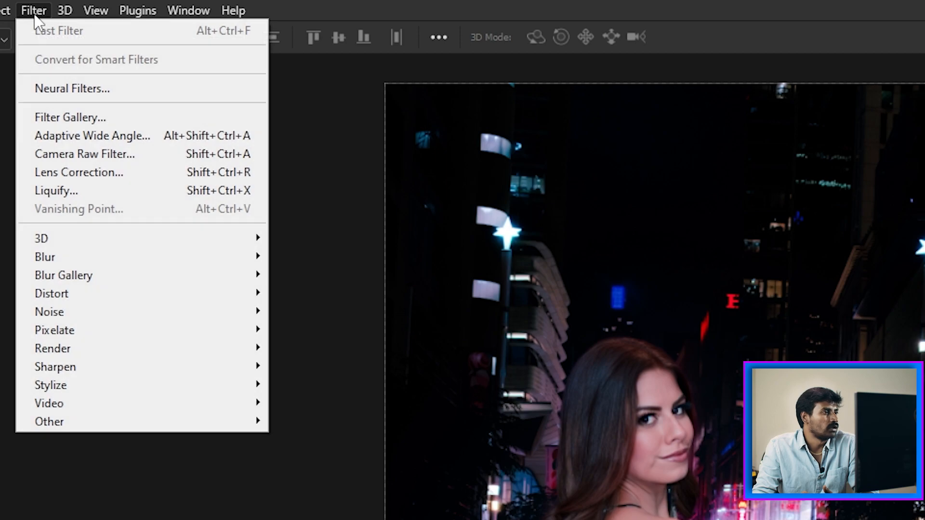
pyautogui.click(177, 79)
pyautogui.click(785, 139)
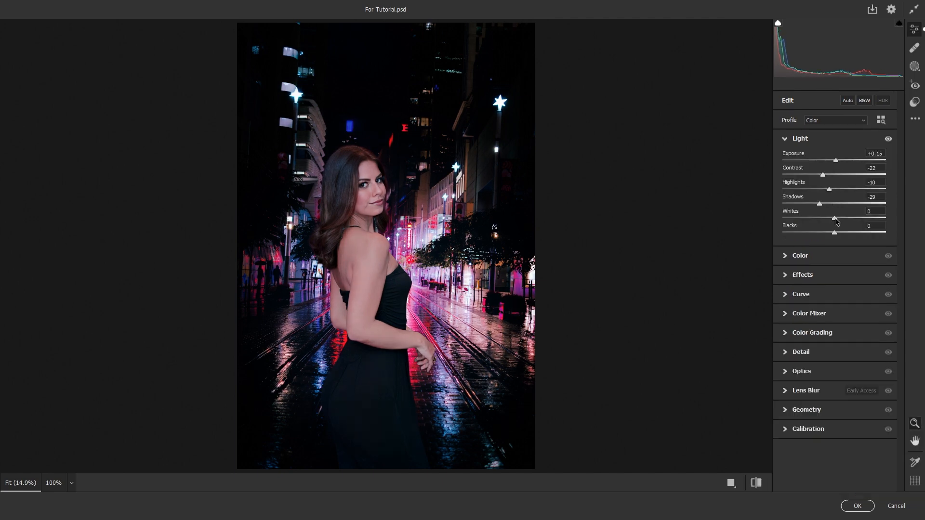
pyautogui.click(833, 180)
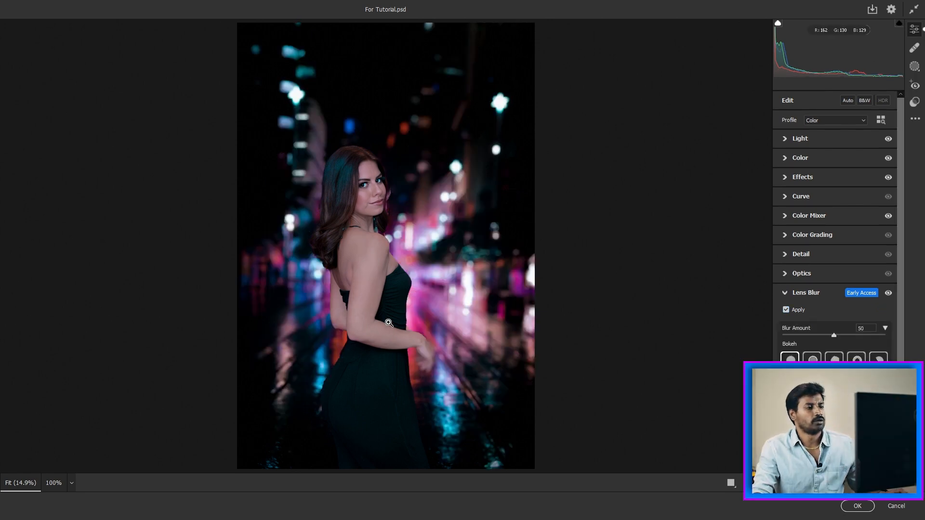
# - Inspect the woman's hair, face, shoulders, arm and hand up close against the blurred background
pyautogui.moveTo(421, 380); pyautogui.dragTo(448, 467)
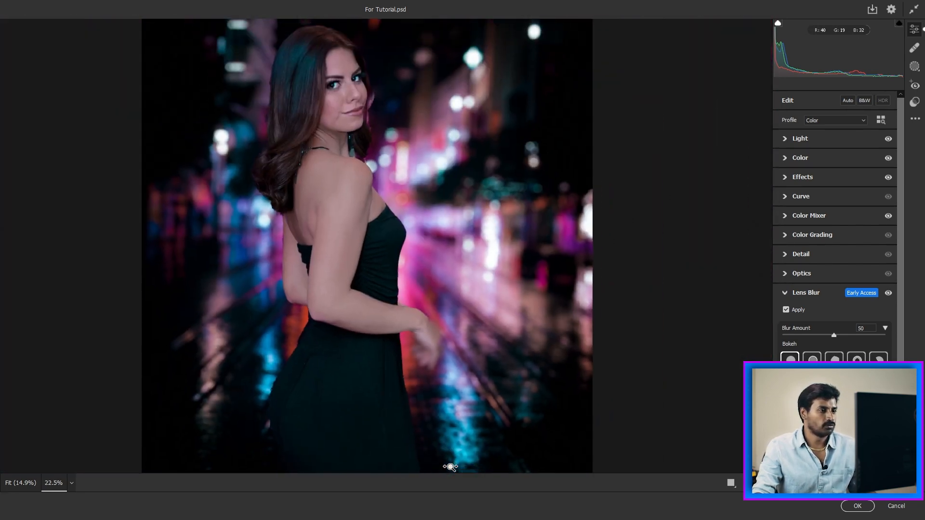
pyautogui.moveTo(284, 82); pyautogui.dragTo(309, 158)
pyautogui.moveTo(388, 198); pyautogui.dragTo(352, 44)
pyautogui.moveTo(442, 463); pyautogui.dragTo(314, 471)
pyautogui.moveTo(294, 170); pyautogui.dragTo(462, 351)
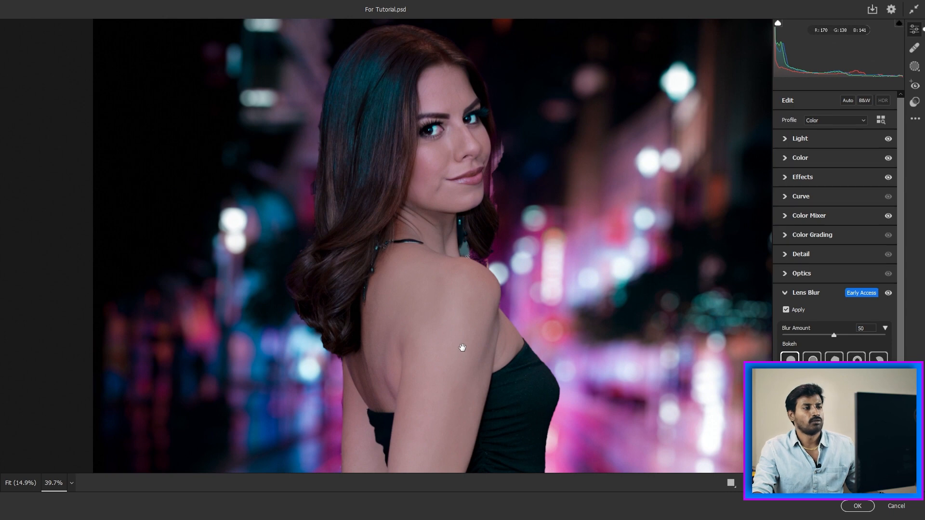
# - Set the Lens Blur amount to 66, try Boost at 0 before returning it to 50, and apply the Camera Raw Filter
pyautogui.keyDown('alt'); pyautogui.click(561, 324); pyautogui.keyUp('alt')
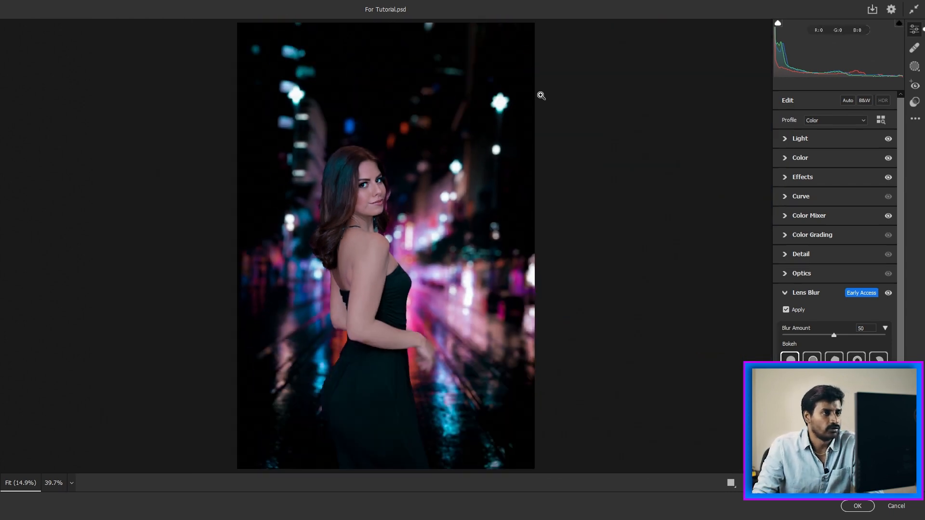
pyautogui.moveTo(832, 335); pyautogui.dragTo(851, 333)
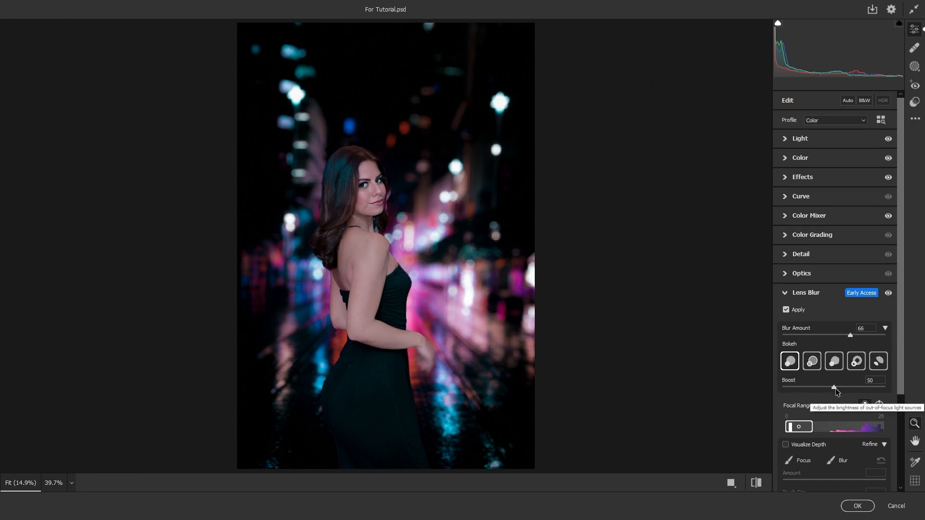
pyautogui.moveTo(835, 389); pyautogui.dragTo(716, 399)
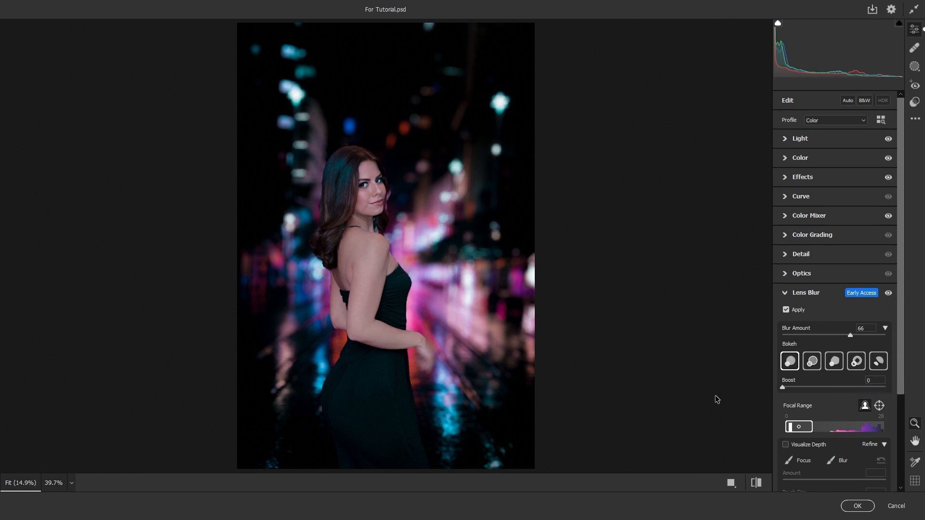
pyautogui.moveTo(871, 391); pyautogui.dragTo(850, 389)
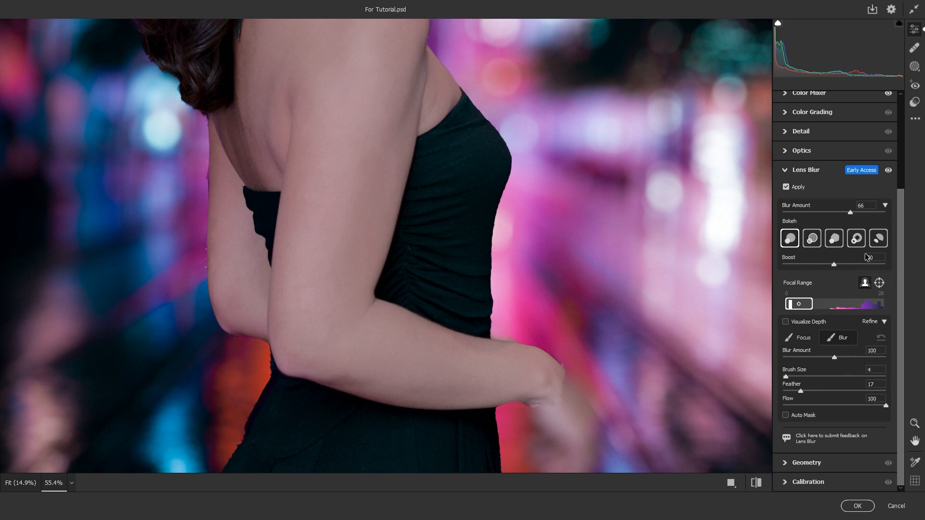
pyautogui.moveTo(836, 357); pyautogui.dragTo(831, 357)
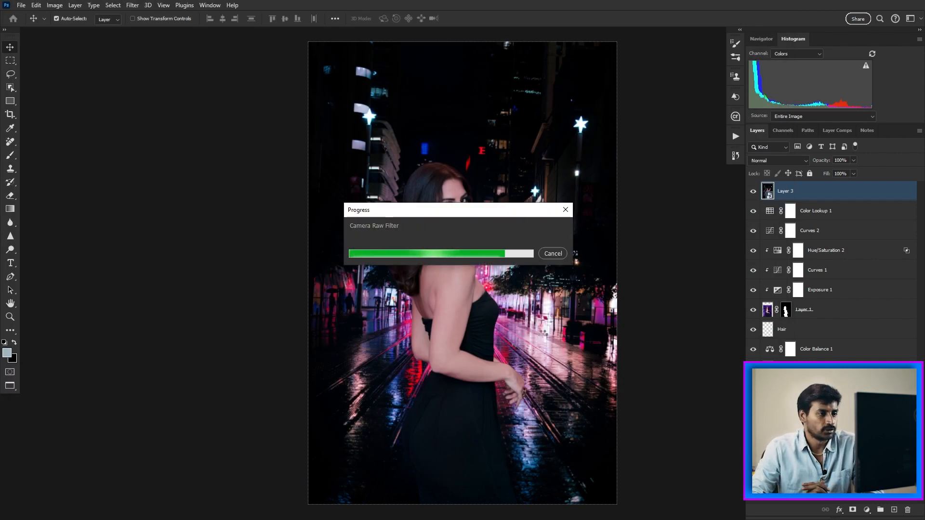
# - Add a layer mask to Layer 3 and activate the Brush tool close to the woman's blurred hand
pyautogui.click(852, 510)
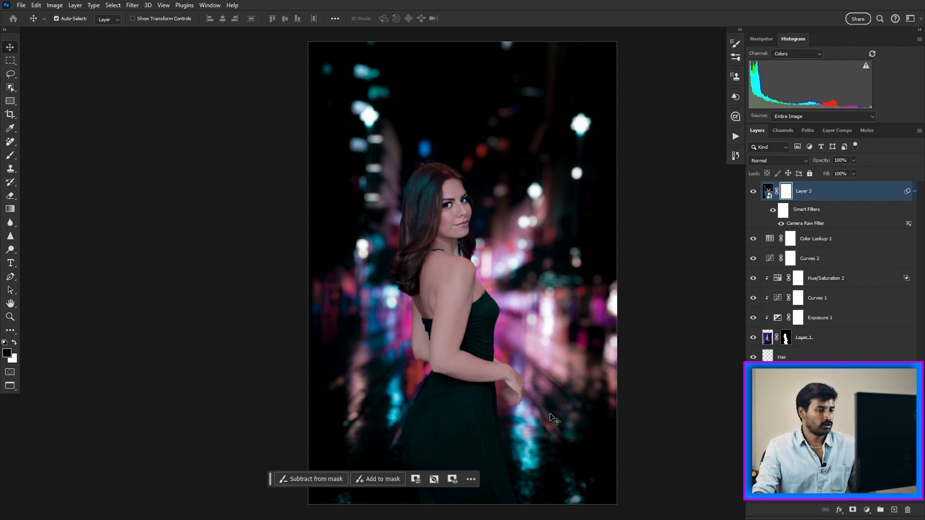
pyautogui.scroll(6, 519, 418)
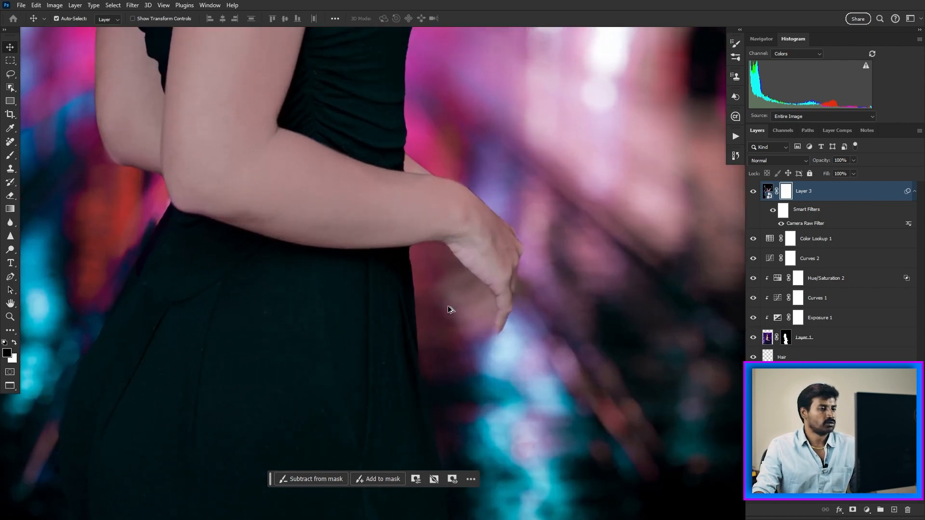
pyautogui.press('b')
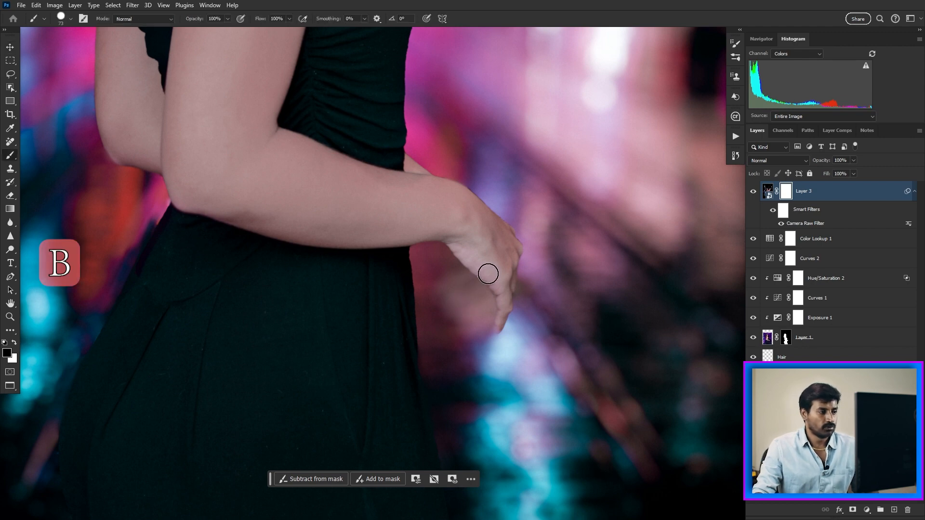
# - Swap the foreground and background colours back and forth between black and white
pyautogui.press('x')
pyautogui.press('x')
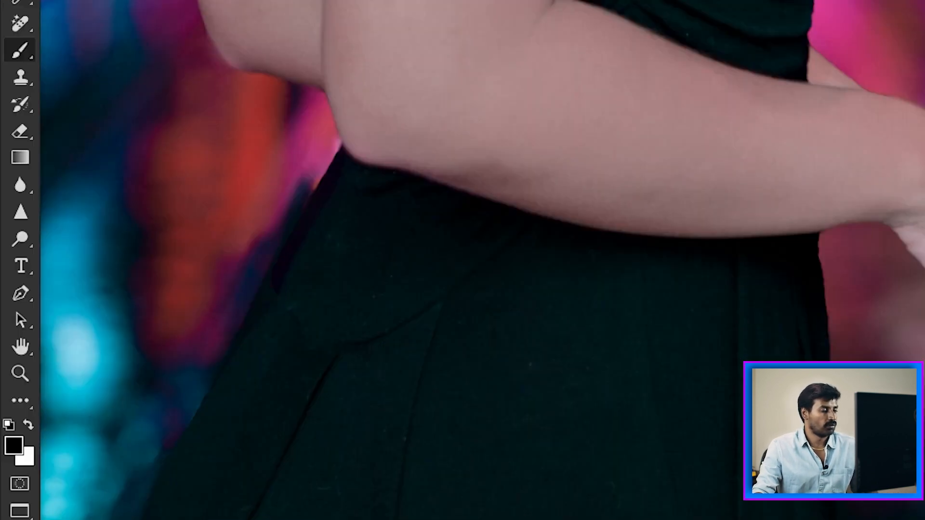
pyautogui.press('x')
pyautogui.press('x')
pyautogui.press('x')
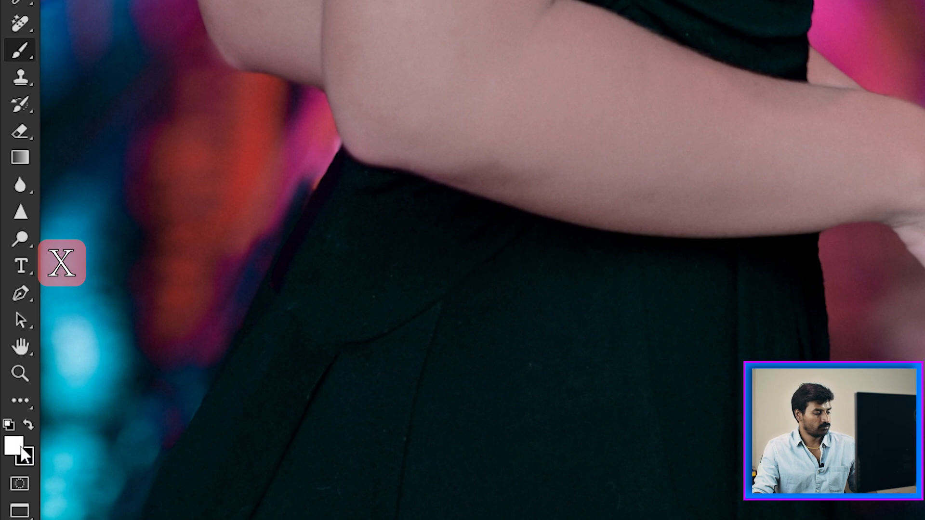
pyautogui.press('x')
pyautogui.press('x')
pyautogui.press('x')
pyautogui.press('x')
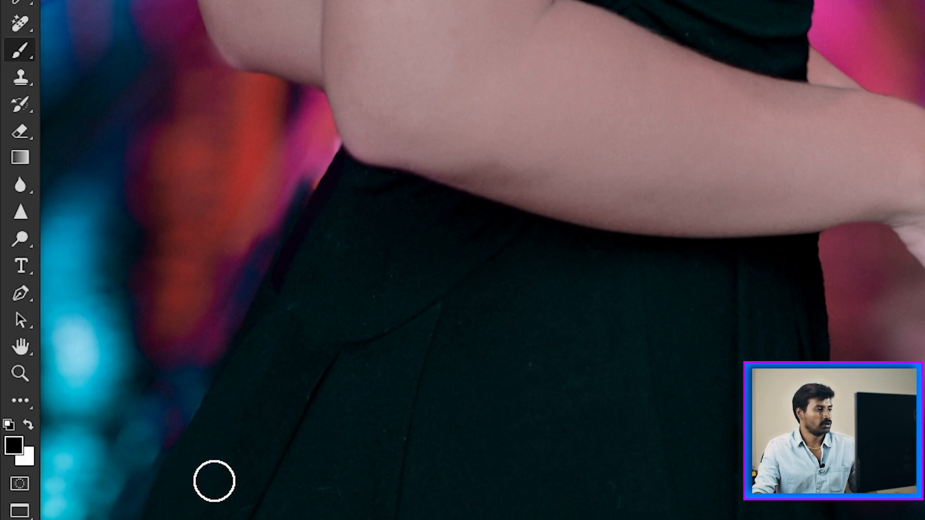
# - Load Layer 1's mask as a selection, paint black on Layer 3's mask to restore the fingers and ring, and deselect
pyautogui.press('d')
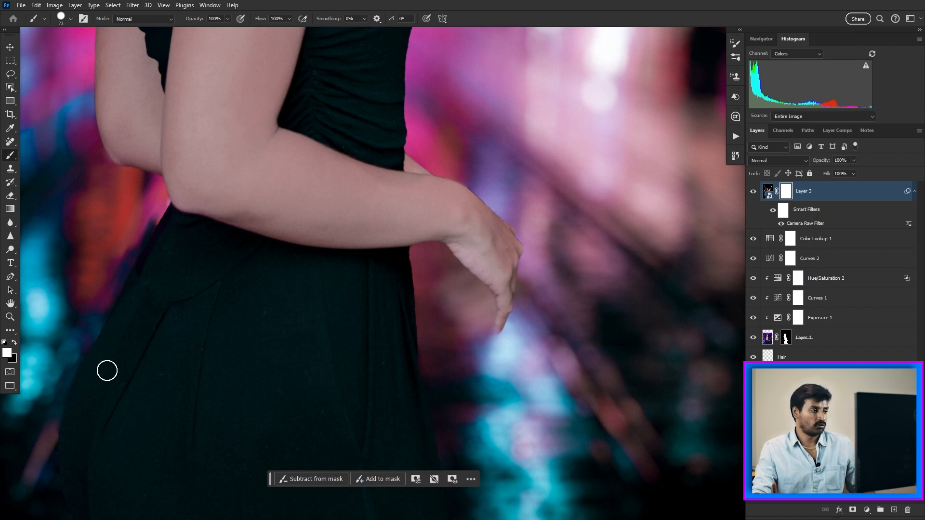
pyautogui.press('x')
pyautogui.scroll(2, 471, 291)
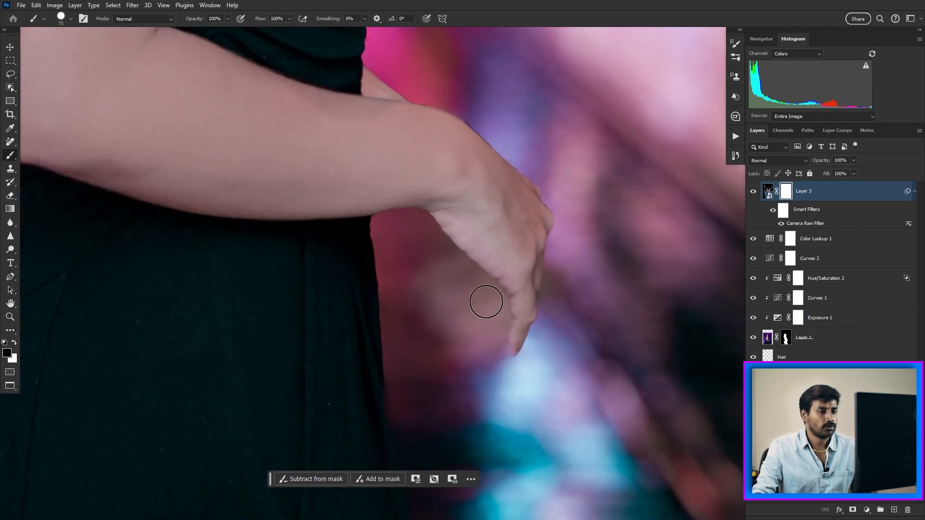
pyautogui.click(785, 338)
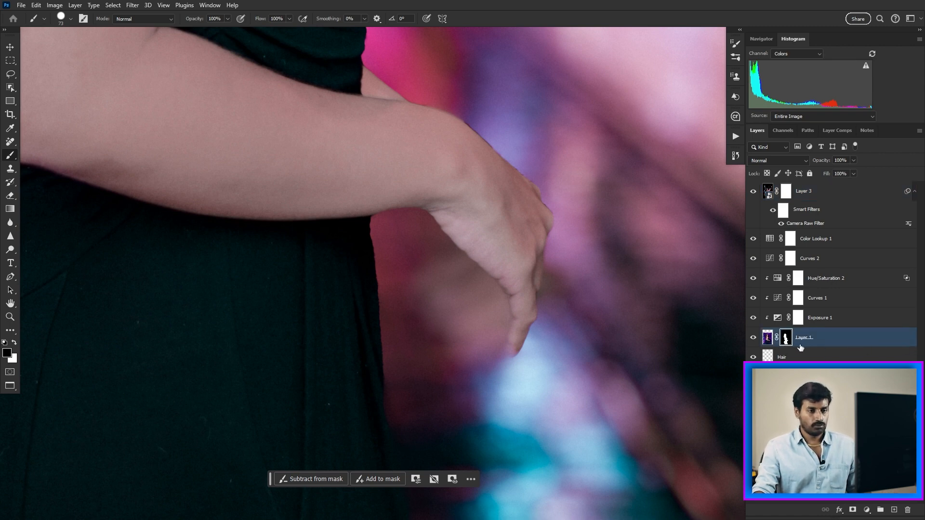
pyautogui.keyDown('ctrl'); pyautogui.click(785, 339); pyautogui.keyUp('ctrl')
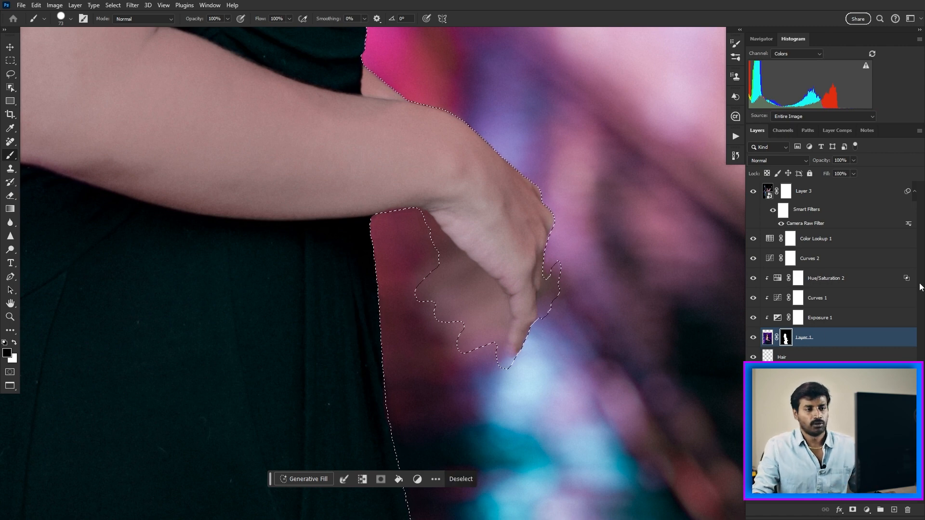
pyautogui.click(786, 192)
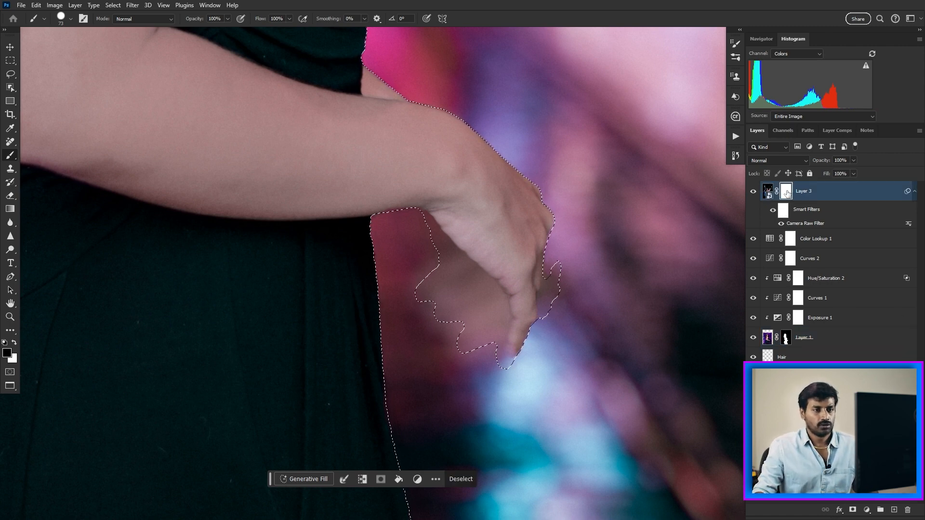
pyautogui.moveTo(444, 283)
pyautogui.mouseDown()
pyautogui.moveTo(423, 250)
pyautogui.moveTo(461, 286)
pyautogui.moveTo(513, 378)
pyautogui.moveTo(566, 293)
pyautogui.mouseUp()
pyautogui.hotkey('ctrl', 'd')
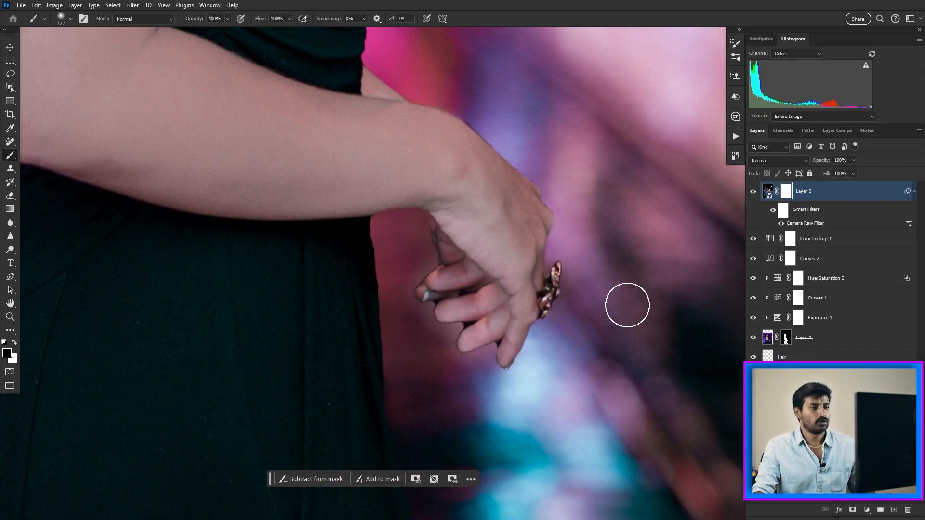
# - Compare the whole composite with Layer 3 hidden and shown
pyautogui.hotkey('ctrl', '0')
pyautogui.press('x')
pyautogui.click(753, 192)
pyautogui.click(753, 193)
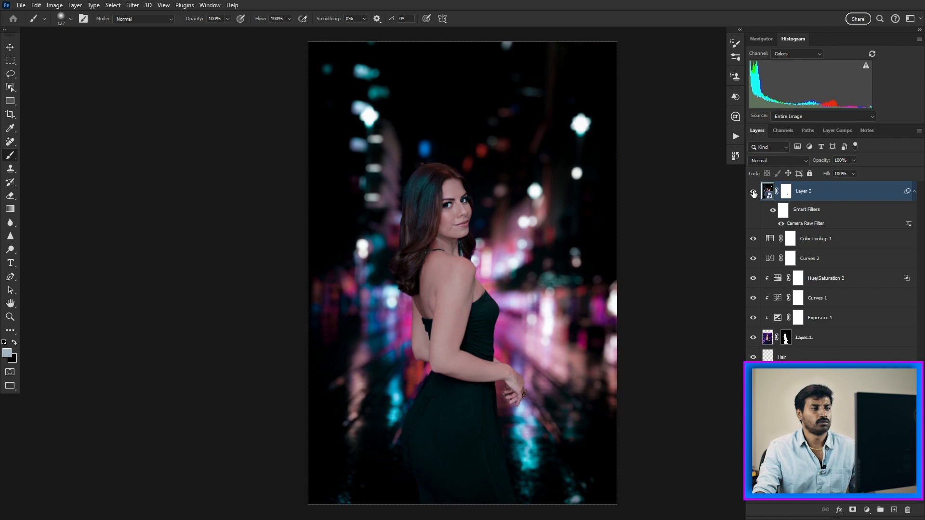
pyautogui.click(753, 193)
pyautogui.click(856, 241)
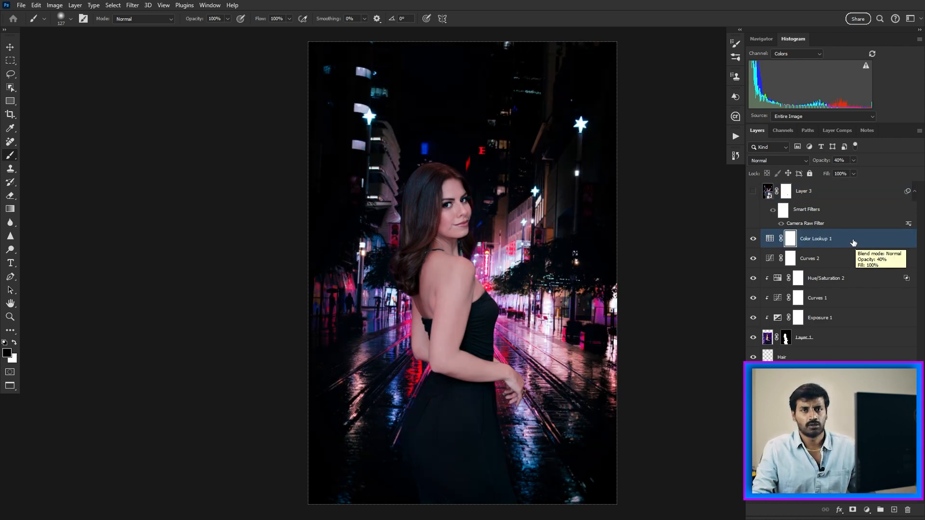
pyautogui.click(753, 191)
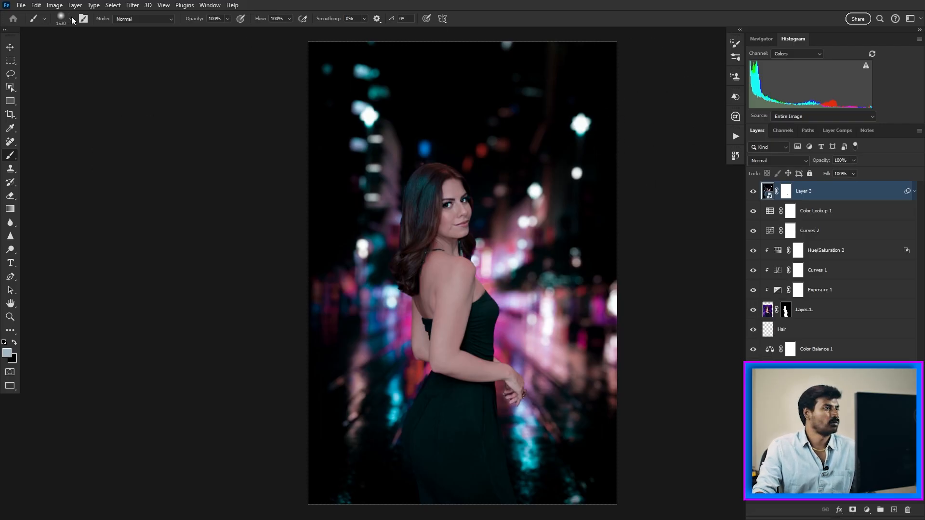
# - Adjust the soft brush's size on the canvas, trying up to 5000 px and settling at about 1180 px
pyautogui.click(72, 19)
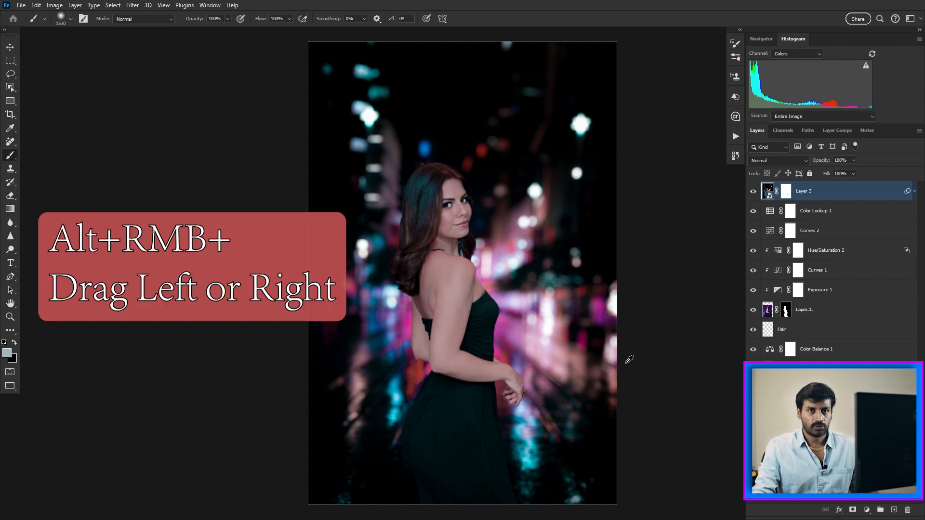
pyautogui.keyDown('alt'); pyautogui.rightClick(424, 240); pyautogui.keyUp('alt')
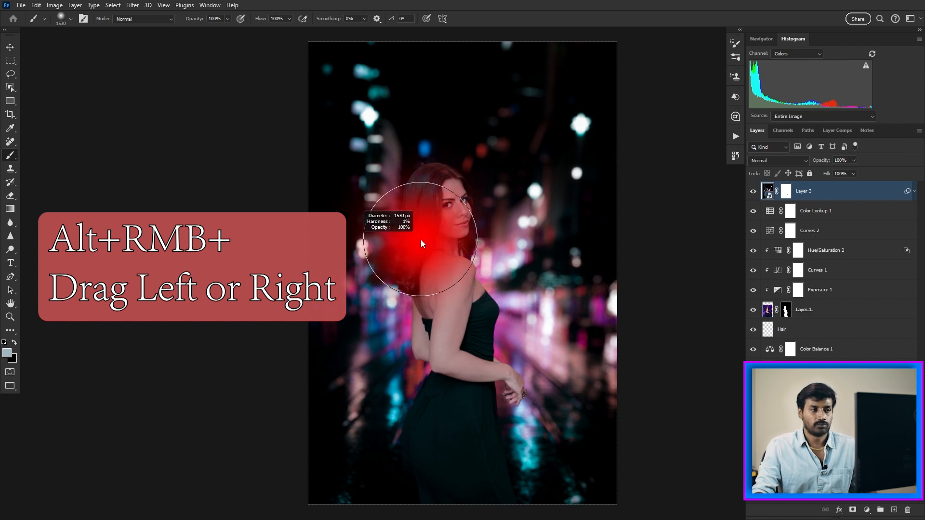
pyautogui.moveTo(421, 239); pyautogui.dragTo(602, 256)
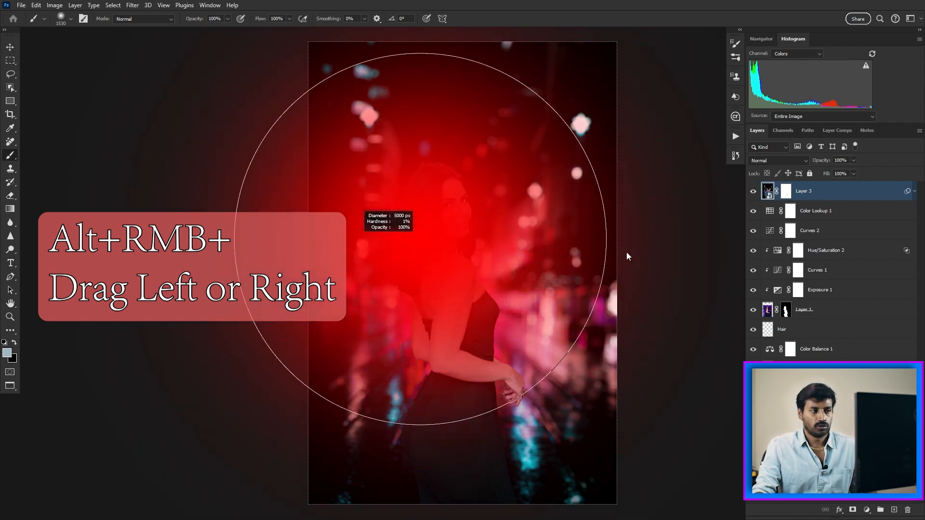
pyautogui.moveTo(626, 252)
pyautogui.mouseDown()
pyautogui.moveTo(476, 255)
pyautogui.moveTo(493, 195)
pyautogui.mouseUp()
pyautogui.moveTo(496, 92)
pyautogui.mouseDown()
pyautogui.moveTo(502, 299)
pyautogui.moveTo(493, 461)
pyautogui.moveTo(492, 423)
pyautogui.mouseUp()
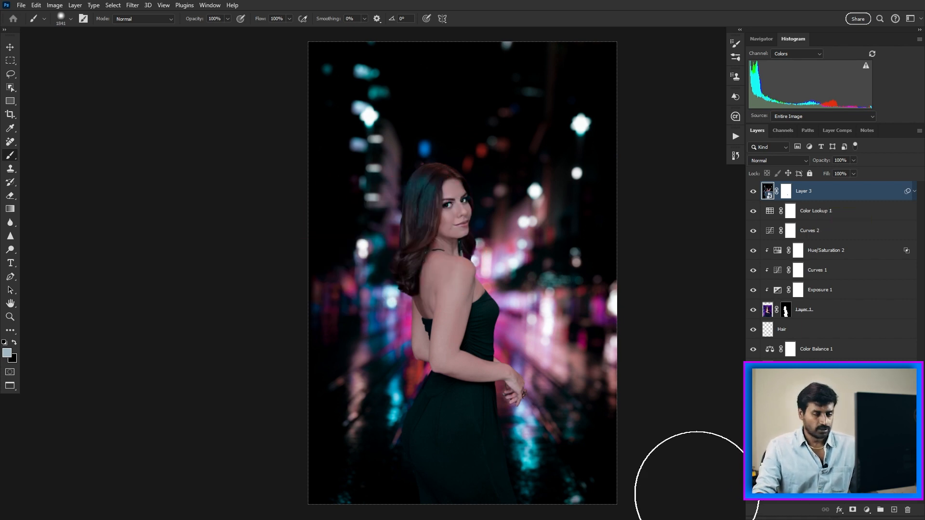
pyautogui.moveTo(539, 281); pyautogui.dragTo(507, 279)
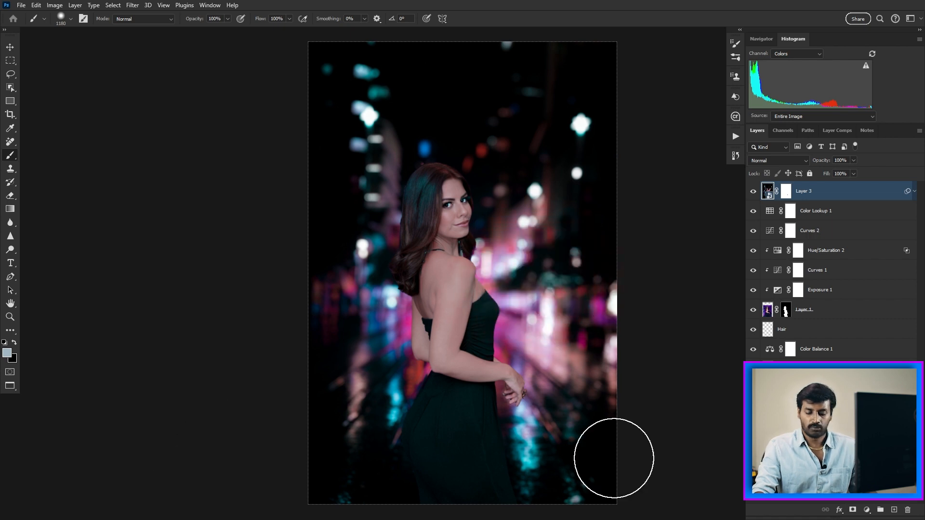